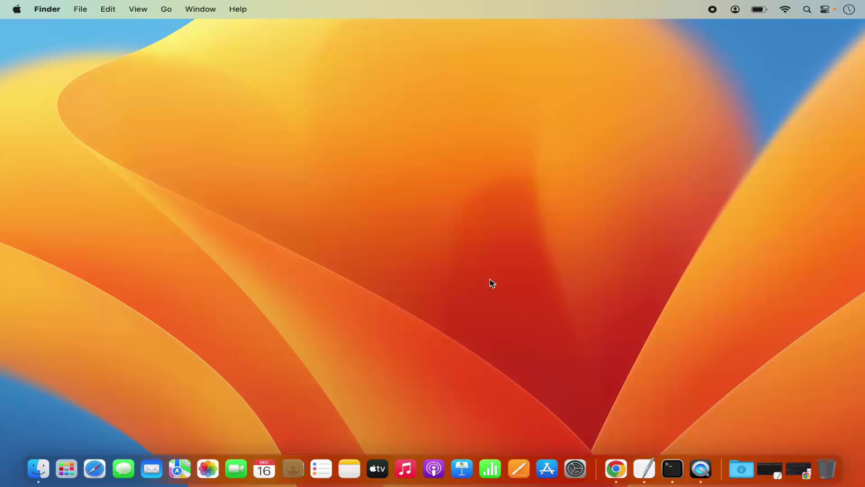
Switch to Chrome, open the MySQL website from the search results and go to its Downloads page.
{"action": "left_click", "coordinate": [614, 471]}
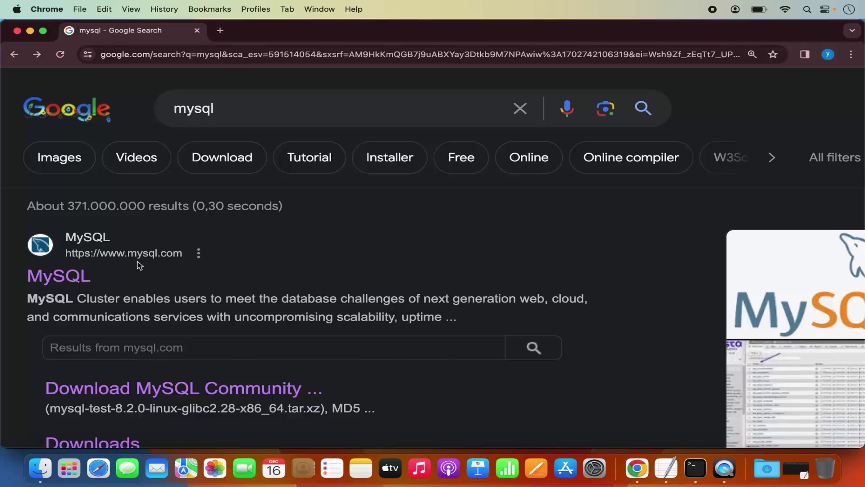
{"action": "left_click", "coordinate": [86, 276]}
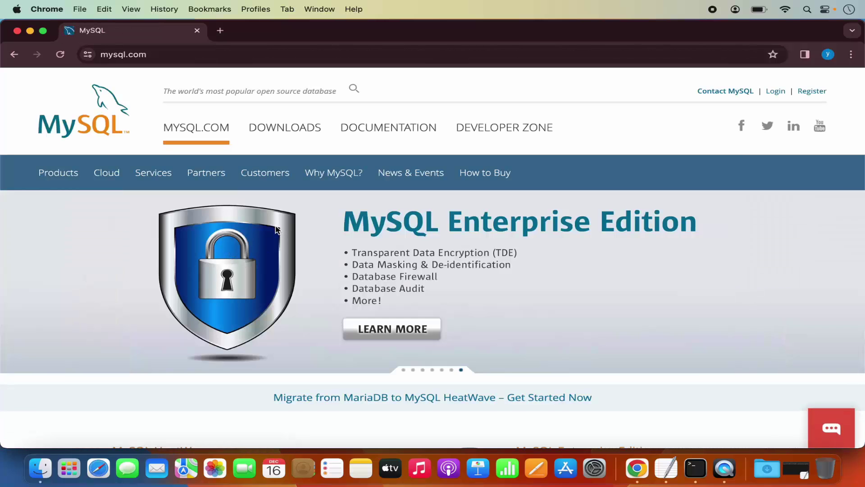
{"action": "scroll", "coordinate": [276, 229], "scroll_direction": "down", "scroll_amount": 2}
{"action": "scroll", "coordinate": [276, 230], "scroll_direction": "up", "scroll_amount": 2}
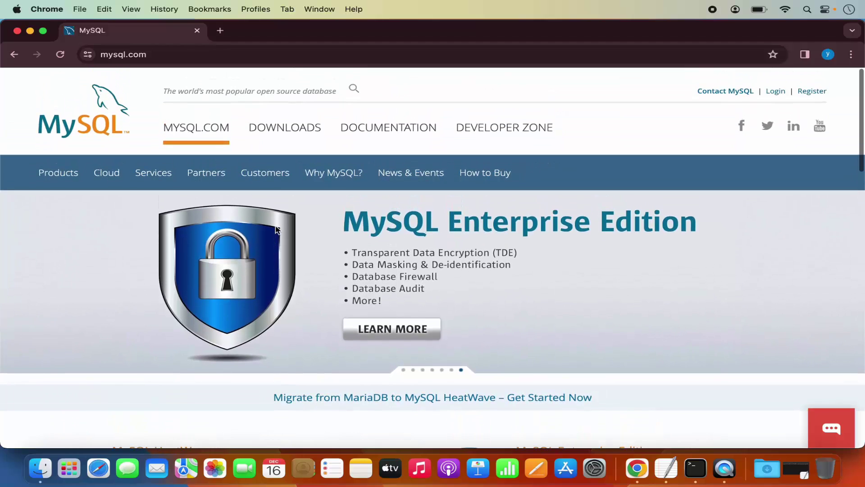
{"action": "left_click", "coordinate": [293, 132]}
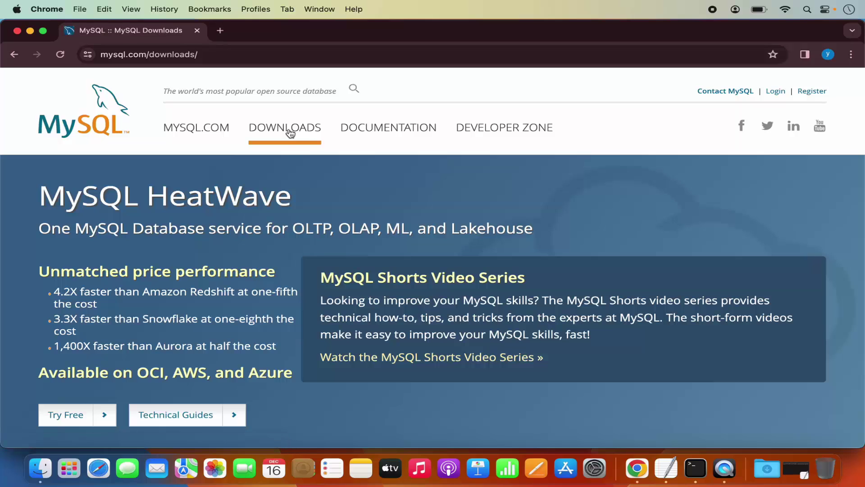
Open the MySQL Community Server download page through the MySQL Community (GPL) Downloads.
{"action": "scroll", "coordinate": [291, 250], "scroll_direction": "down", "scroll_amount": 7}
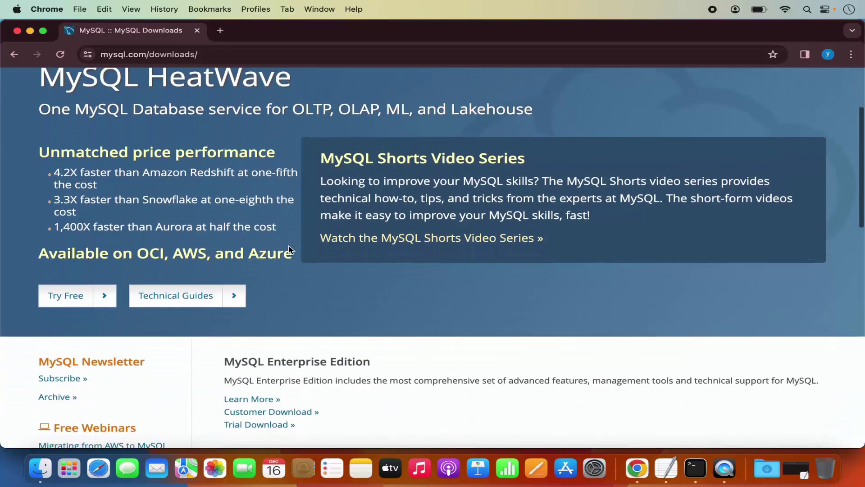
{"action": "scroll", "coordinate": [289, 248], "scroll_direction": "down", "scroll_amount": 3}
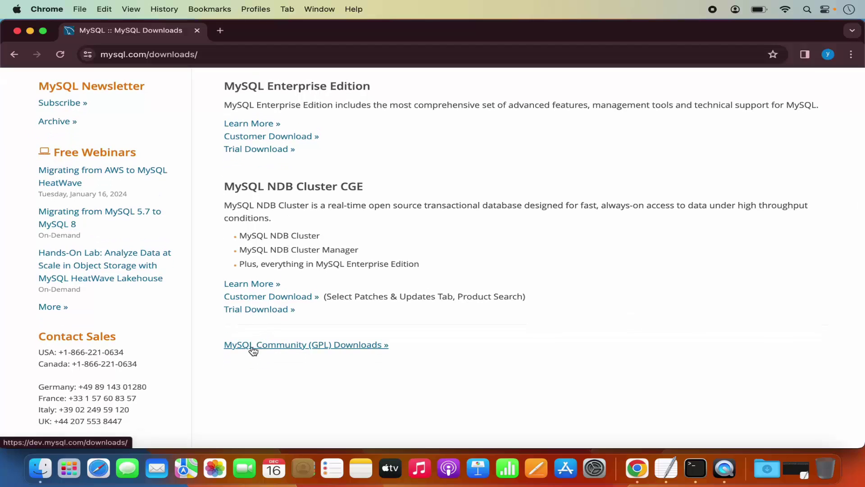
{"action": "left_click", "coordinate": [305, 350]}
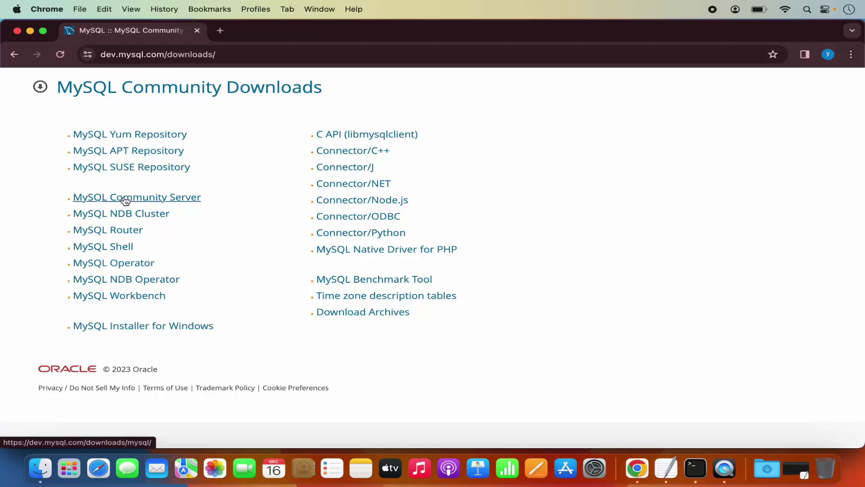
{"action": "left_click", "coordinate": [149, 201]}
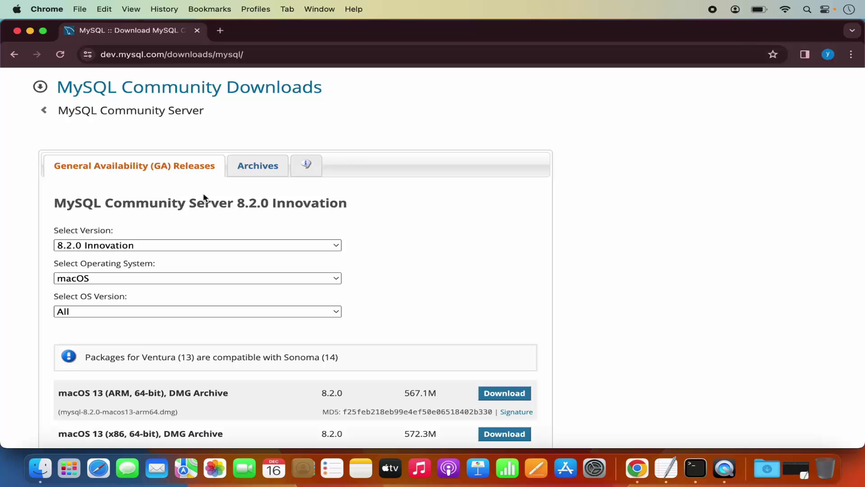
Download the MySQL 8.2.0 Innovation DMG Archive for macOS 13 (ARM, 64-bit) without logging in or signing up.
{"action": "scroll", "coordinate": [328, 226], "scroll_direction": "down", "scroll_amount": 1}
{"action": "scroll", "coordinate": [328, 227], "scroll_direction": "down", "scroll_amount": 2}
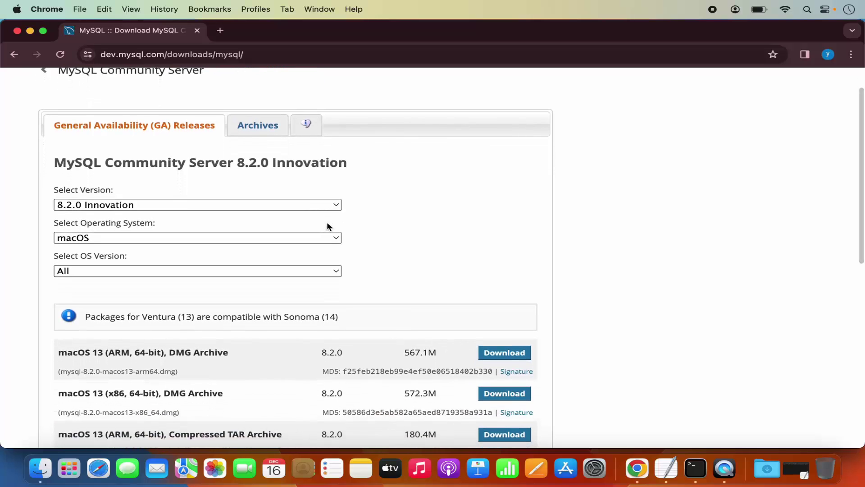
{"action": "scroll", "coordinate": [280, 222], "scroll_direction": "down", "scroll_amount": 3}
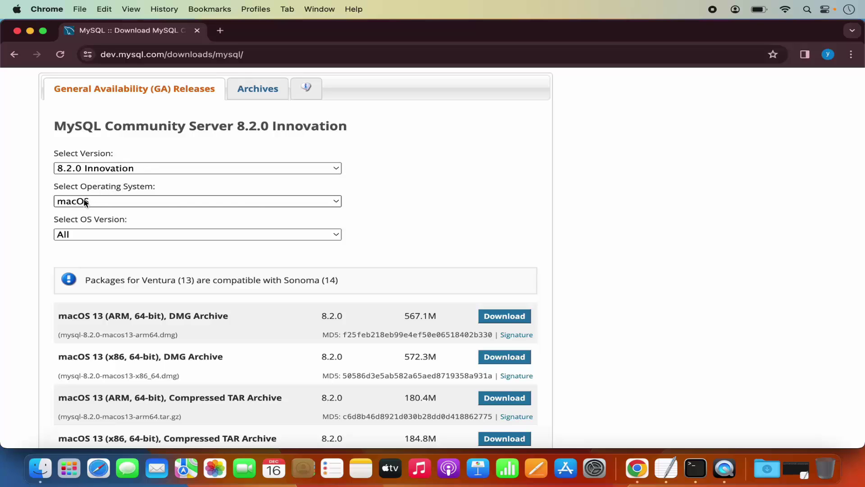
{"action": "left_click", "coordinate": [106, 173]}
{"action": "left_click", "coordinate": [106, 170]}
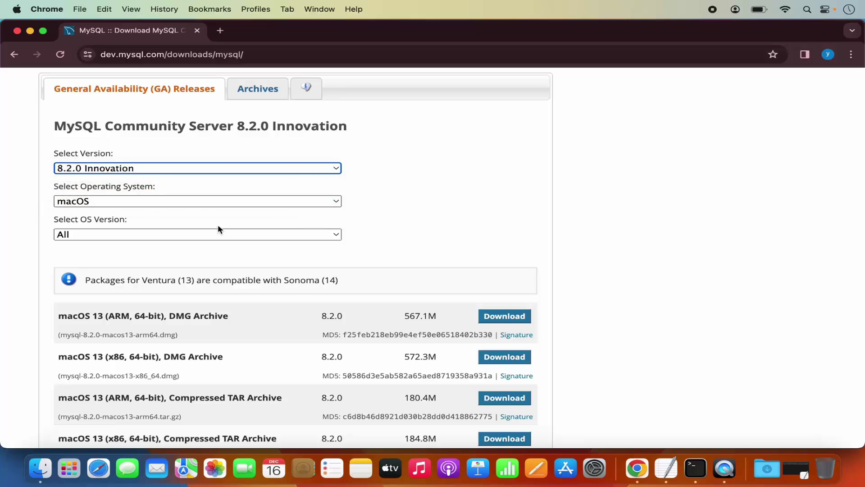
{"action": "scroll", "coordinate": [195, 218], "scroll_direction": "down", "scroll_amount": 5}
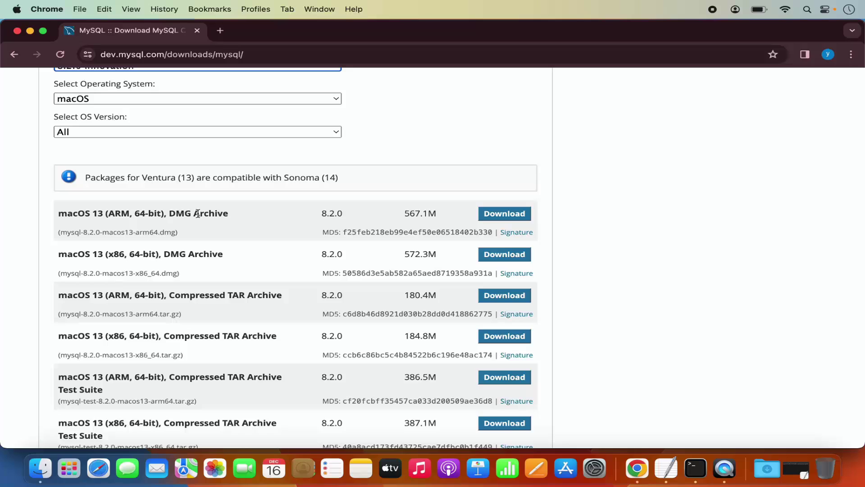
{"action": "left_click", "coordinate": [503, 219]}
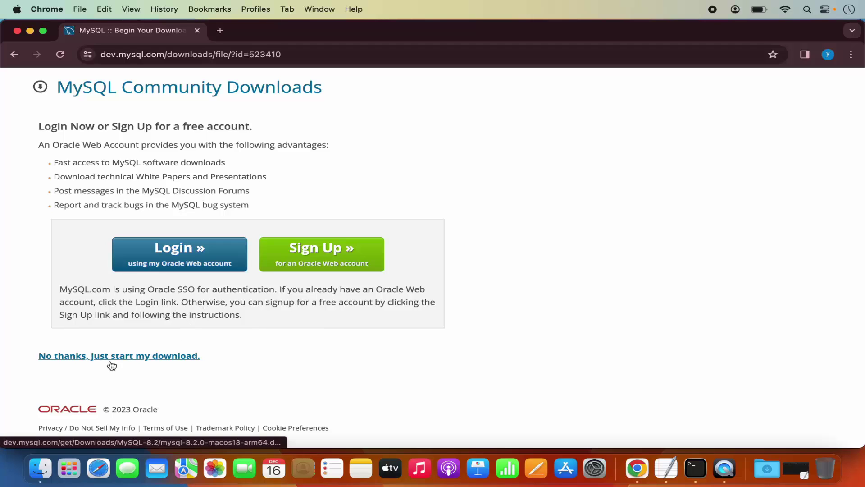
{"action": "left_click", "coordinate": [133, 360]}
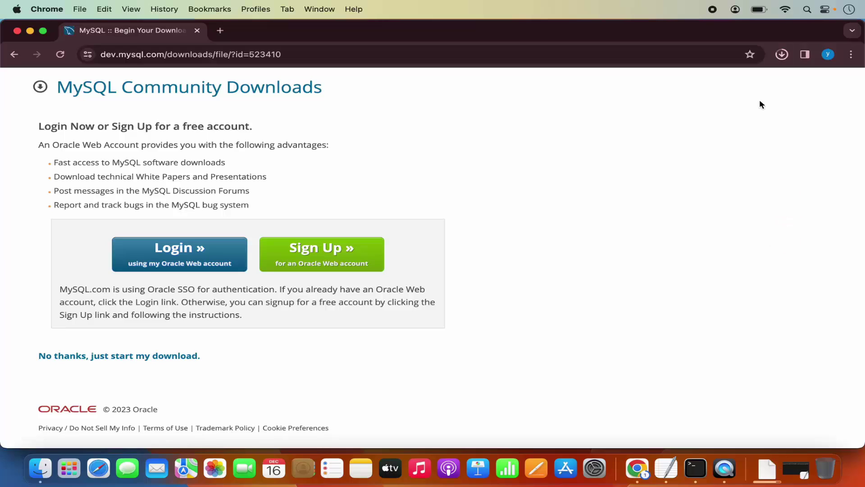
Open the downloaded mysql-8.2.0-macos13-arm64 disk image and minimize the browser window behind it.
{"action": "left_click", "coordinate": [782, 55]}
{"action": "mouse_move", "coordinate": [655, 104]}
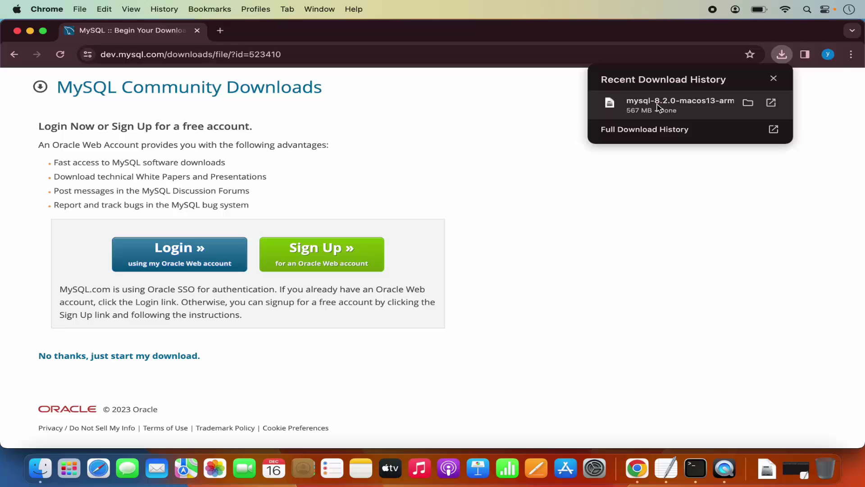
{"action": "left_click", "coordinate": [658, 107]}
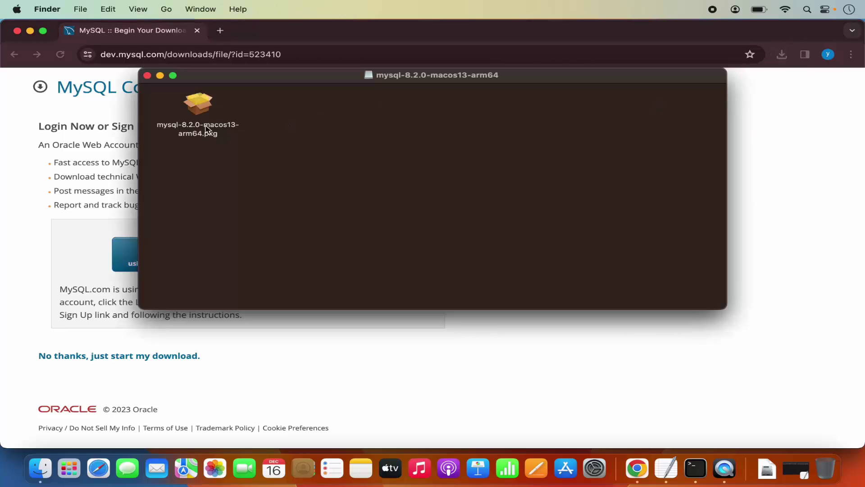
{"action": "left_click", "coordinate": [30, 30]}
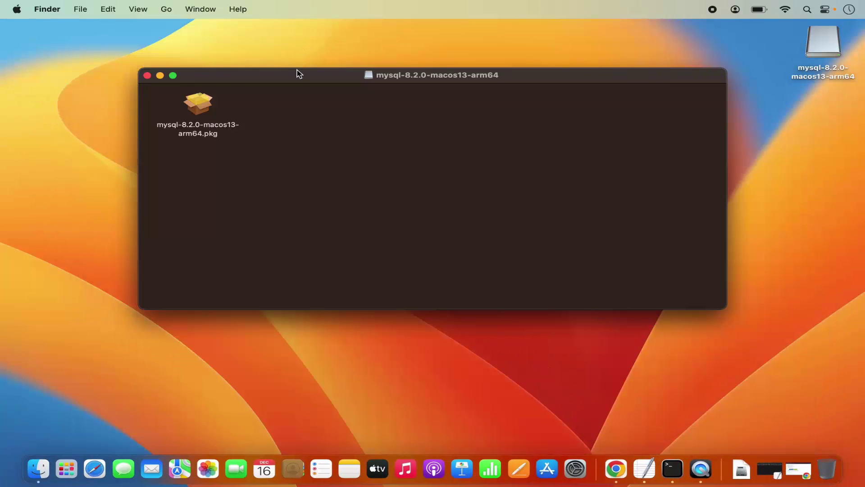
{"action": "left_click_drag", "start_coordinate": [296, 72], "coordinate": [326, 100]}
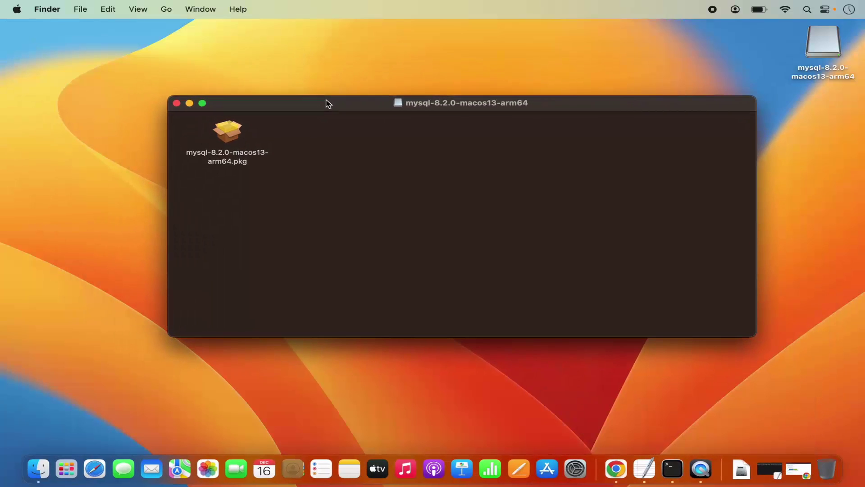
Launch mysql-8.2.0-macos13-arm64.pkg, minimize the disk image window and allow the package to run its installation check.
{"action": "double_click", "coordinate": [229, 139]}
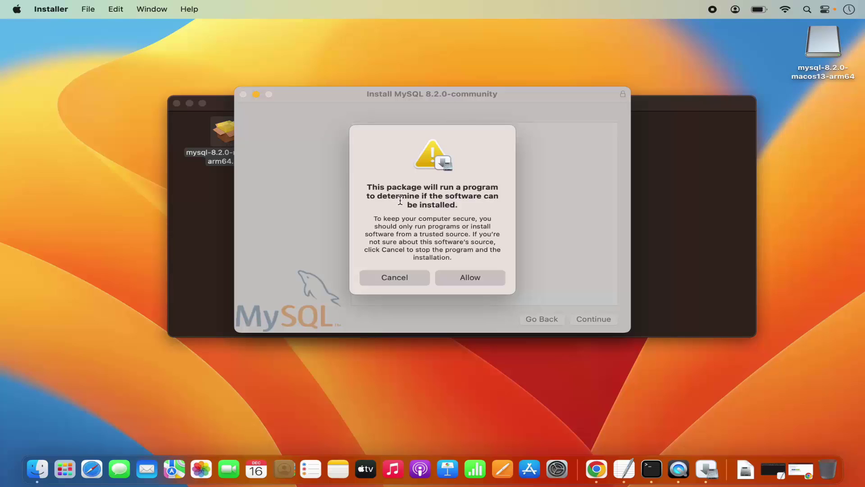
{"action": "left_click", "coordinate": [197, 204]}
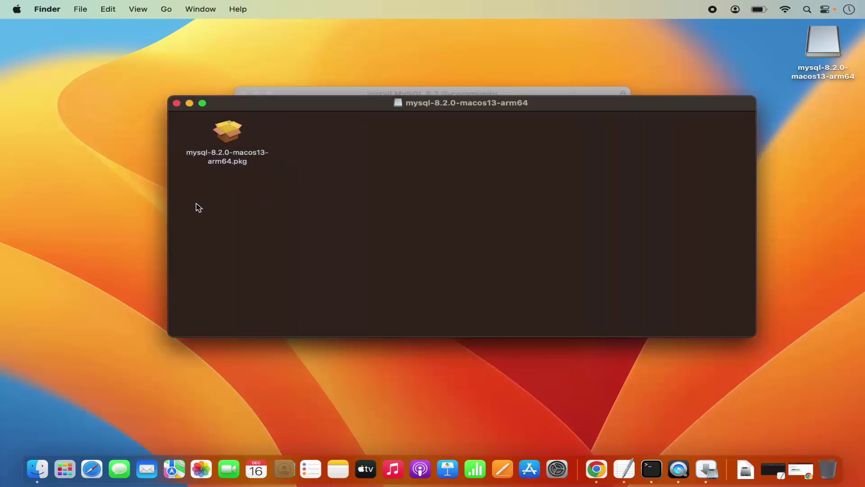
{"action": "left_click", "coordinate": [189, 104]}
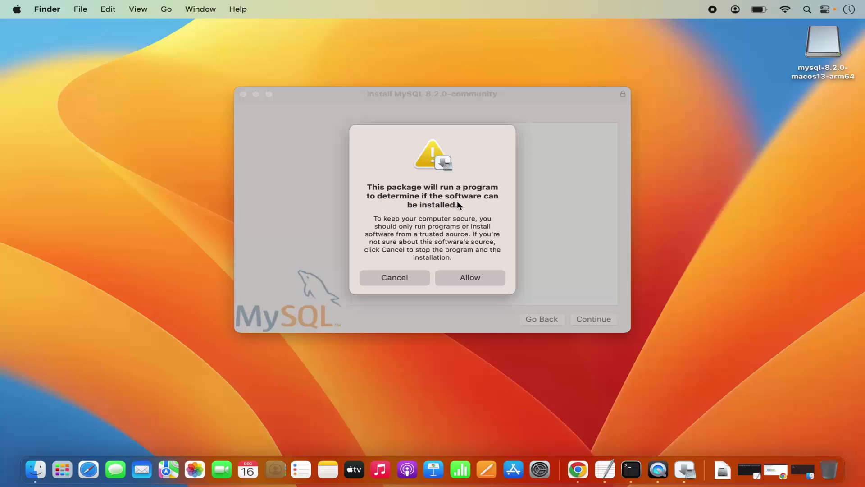
{"action": "left_click", "coordinate": [466, 277]}
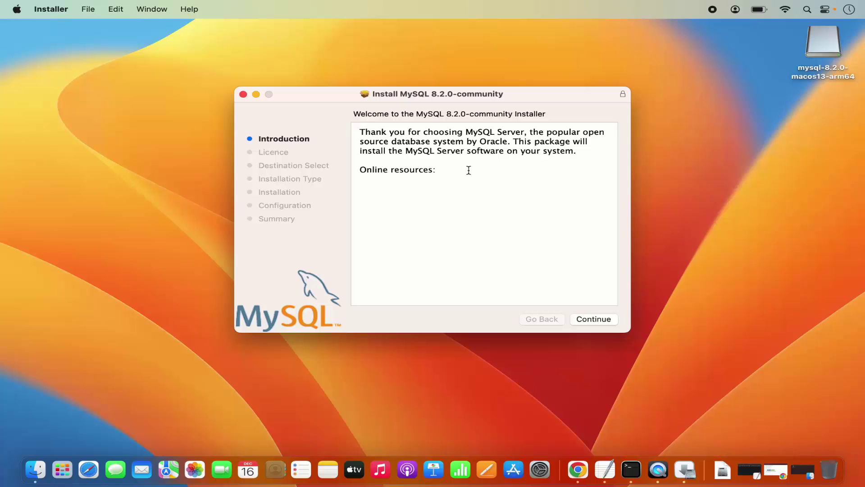
Proceed past the installer introduction, go through the software licence to its end and agree to its terms.
{"action": "left_click", "coordinate": [582, 319]}
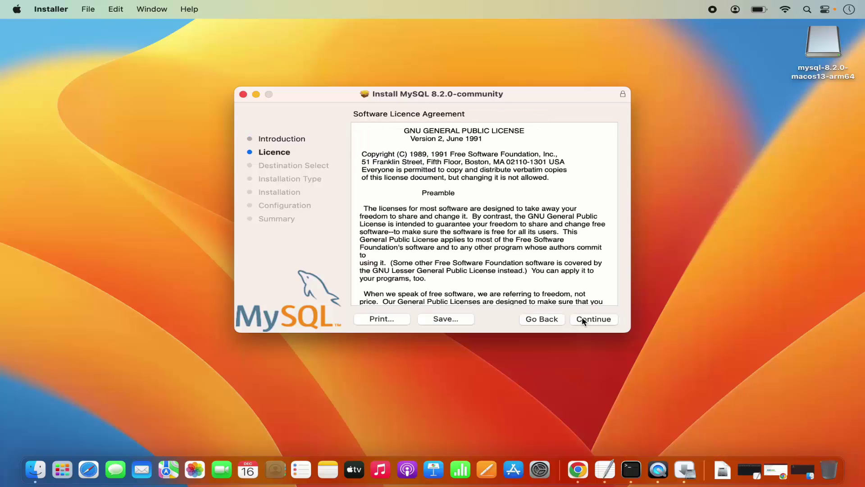
{"action": "scroll", "coordinate": [514, 255], "scroll_direction": "down", "scroll_amount": 20}
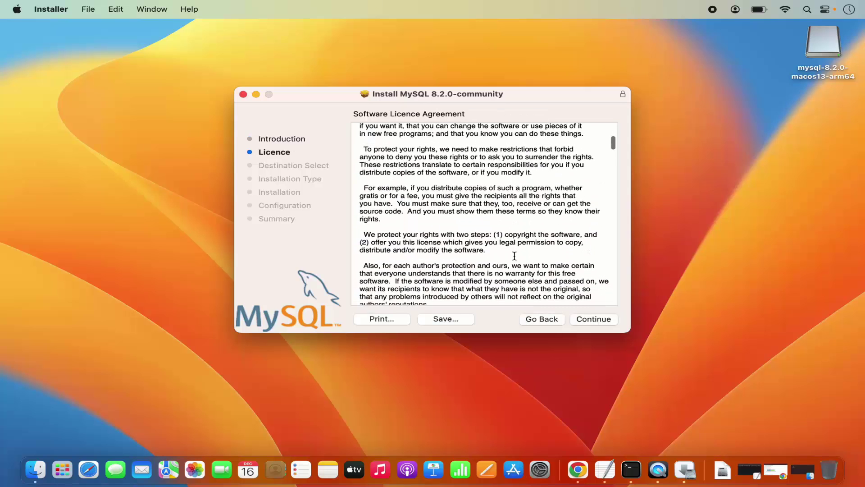
{"action": "scroll", "coordinate": [514, 255], "scroll_direction": "down", "scroll_amount": 20}
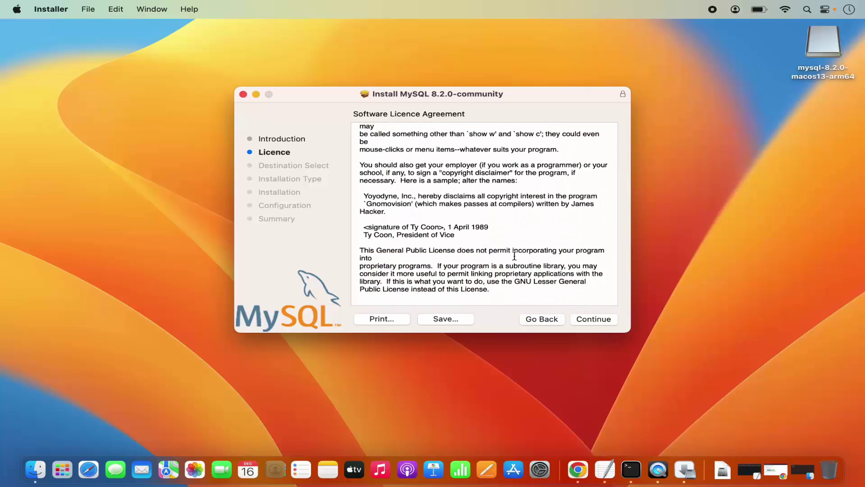
{"action": "left_click", "coordinate": [592, 321]}
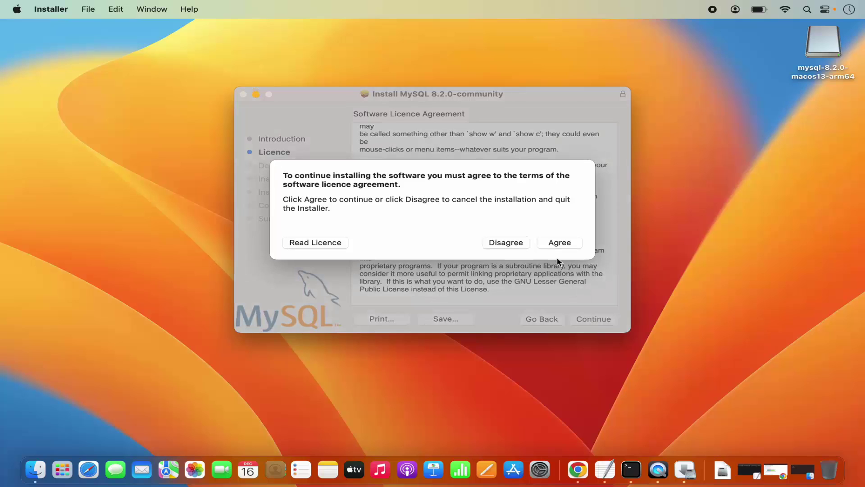
{"action": "left_click", "coordinate": [560, 243]}
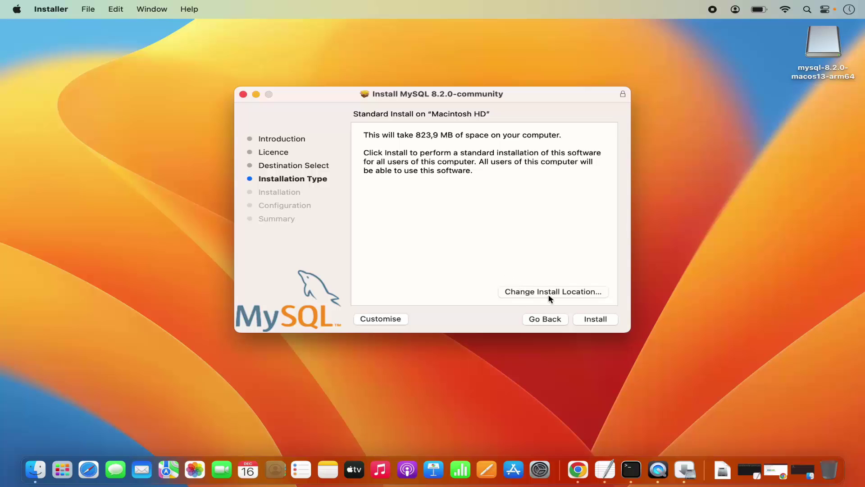
Start the standard installation on Macintosh HD and authorize it with the Mac account password.
{"action": "left_click", "coordinate": [595, 319]}
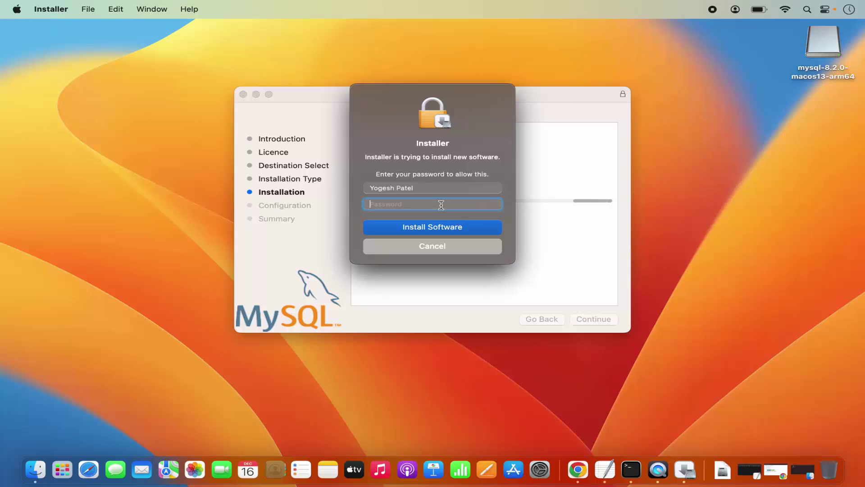
{"action": "type", "text": "******"}
{"action": "left_click", "coordinate": [439, 230]}
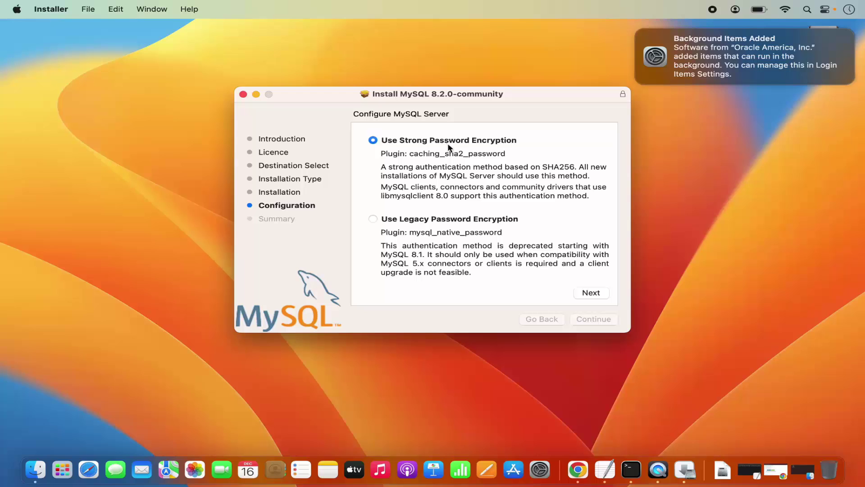
Configure MySQL Server with strong password encryption and a root user password, authorizing the changes with the Mac account password.
{"action": "left_click", "coordinate": [588, 296]}
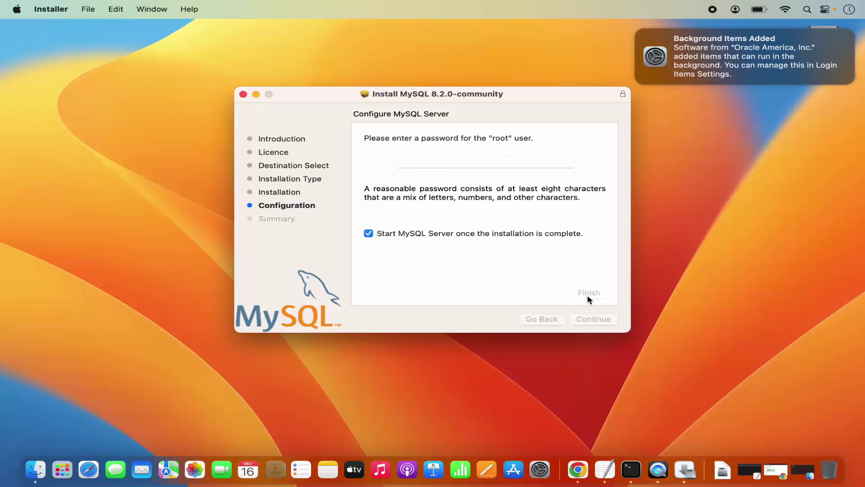
{"action": "left_click", "coordinate": [423, 163]}
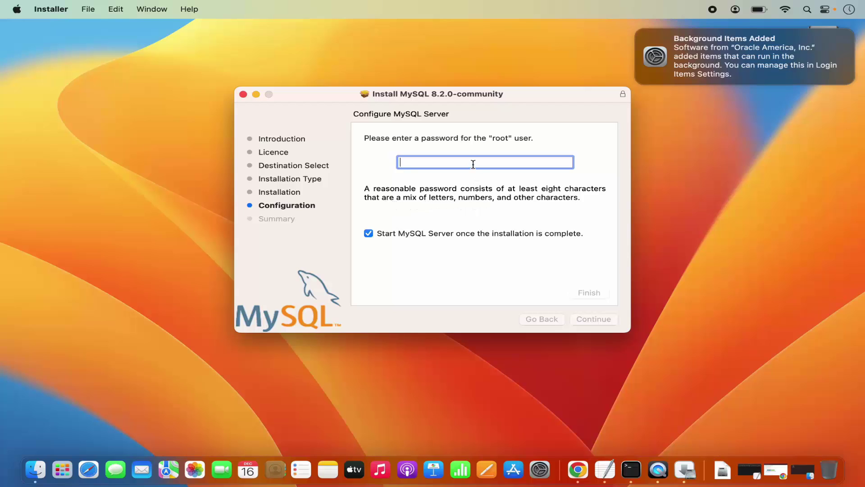
{"action": "type", "text": "•••••••••••"}
{"action": "left_click", "coordinate": [586, 295]}
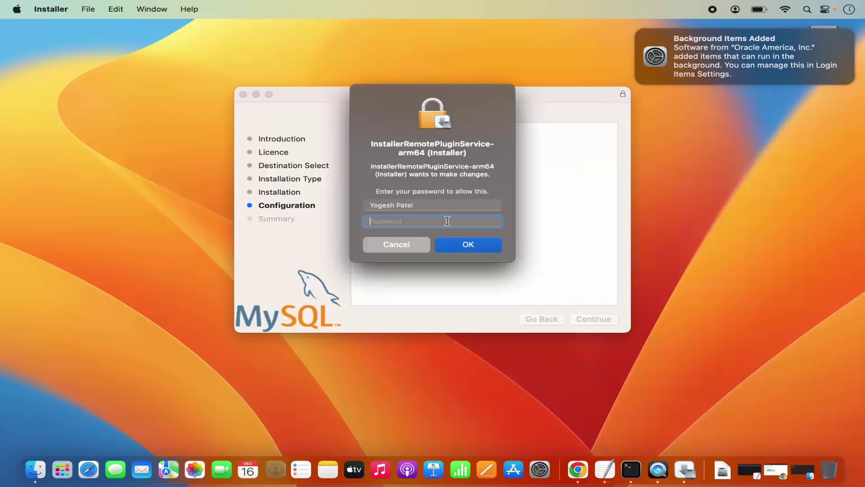
{"action": "type", "text": "••••••"}
{"action": "left_click", "coordinate": [459, 244]}
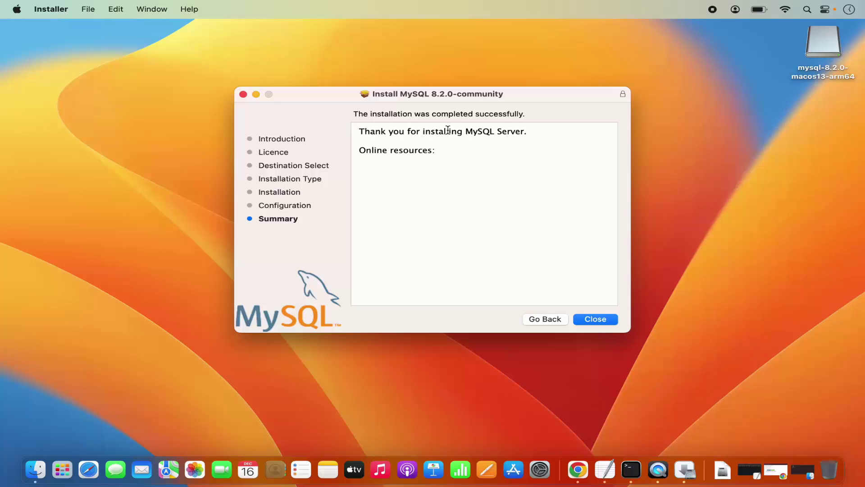
Close the finished MySQL 8.2.0-community installer and move its package to the Bin.
{"action": "left_click", "coordinate": [678, 277]}
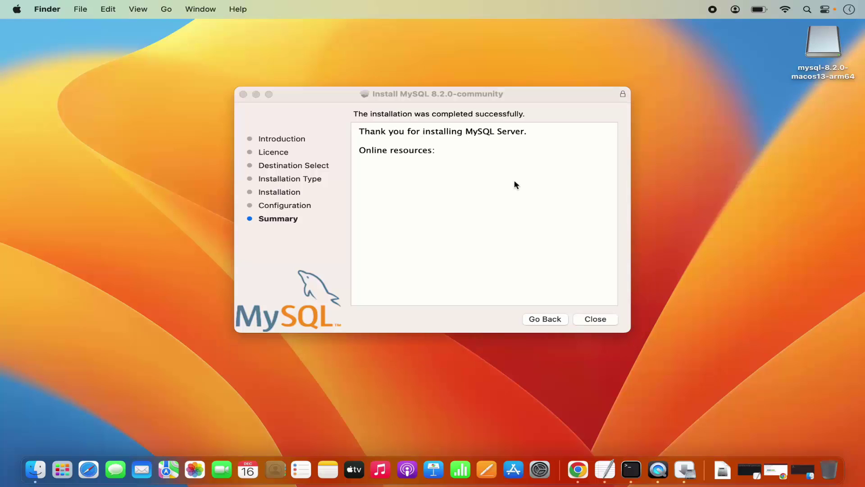
{"action": "left_click", "coordinate": [602, 321]}
{"action": "left_click", "coordinate": [603, 320]}
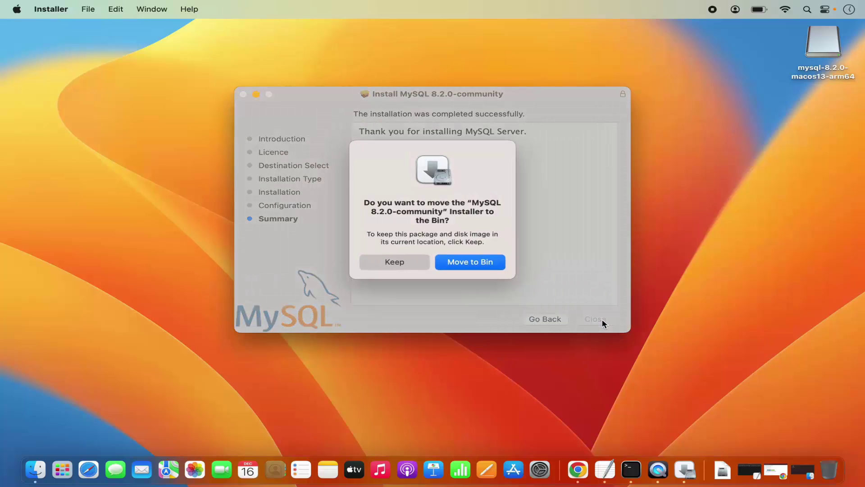
{"action": "left_click", "coordinate": [473, 265]}
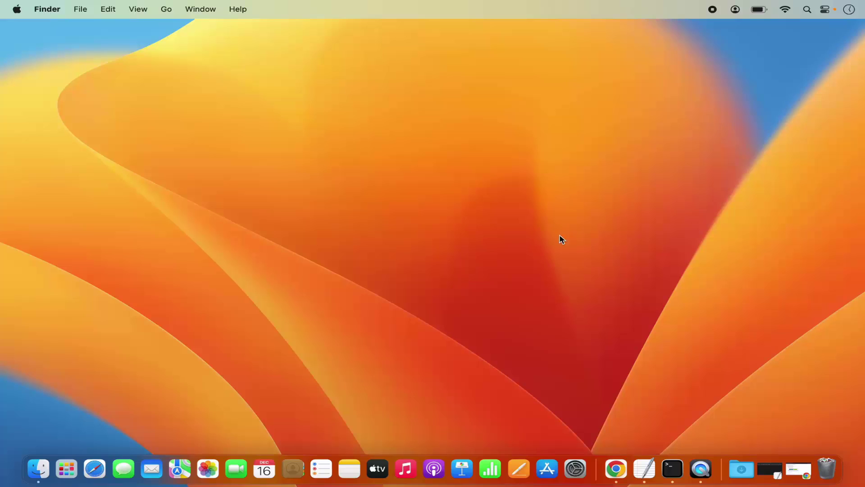
Review the MySQL instances and configuration in System Settings and minimize its window.
{"action": "left_click", "coordinate": [575, 467]}
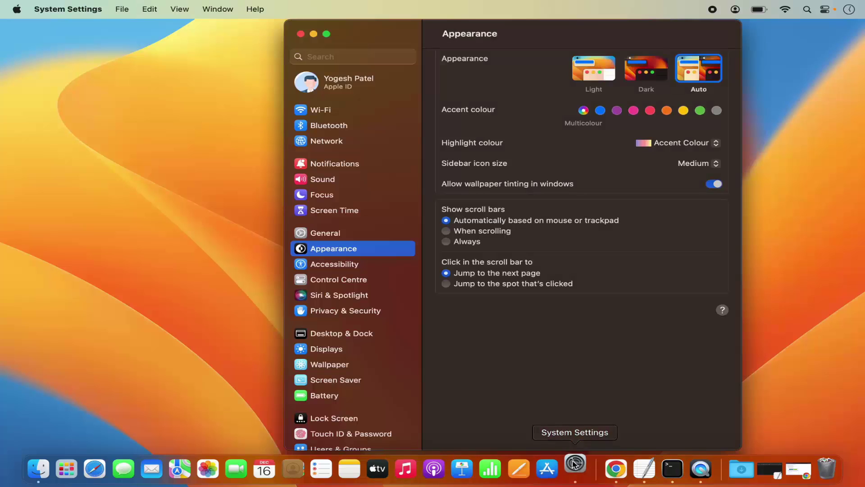
{"action": "left_click", "coordinate": [18, 10]}
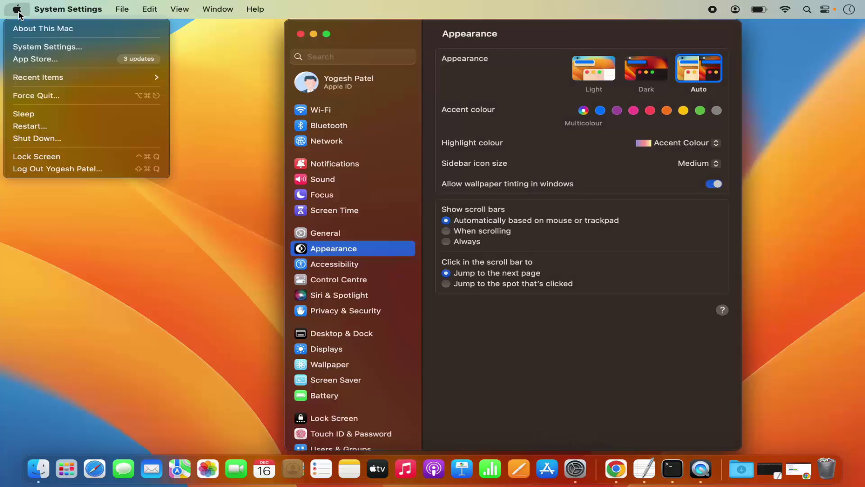
{"action": "left_click", "coordinate": [41, 48]}
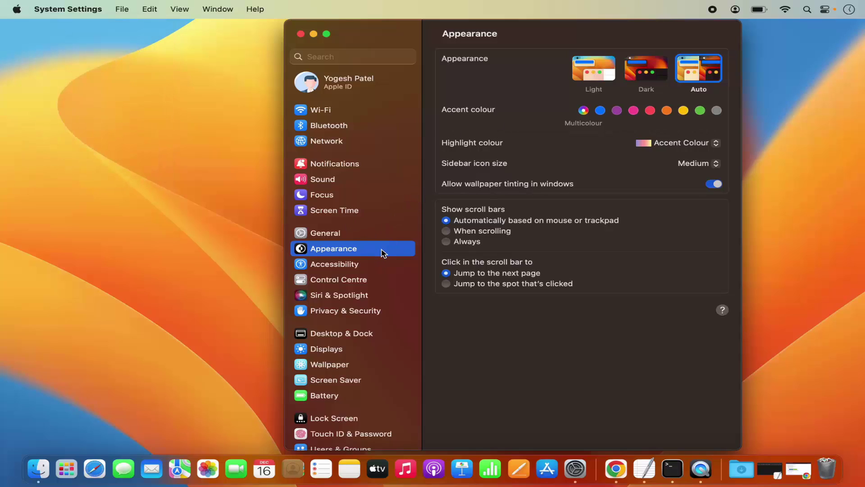
{"action": "scroll", "coordinate": [382, 251], "scroll_direction": "down", "scroll_amount": 5}
{"action": "scroll", "coordinate": [383, 253], "scroll_direction": "down", "scroll_amount": 2}
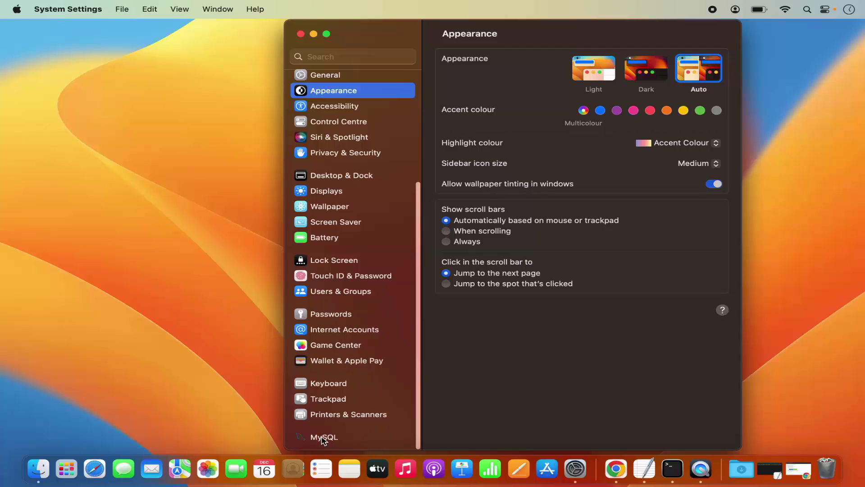
{"action": "left_click", "coordinate": [323, 440]}
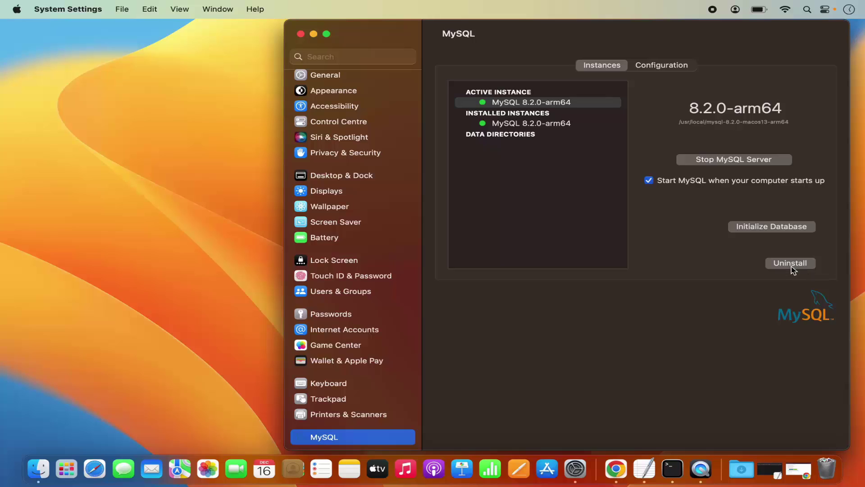
{"action": "left_click", "coordinate": [660, 68]}
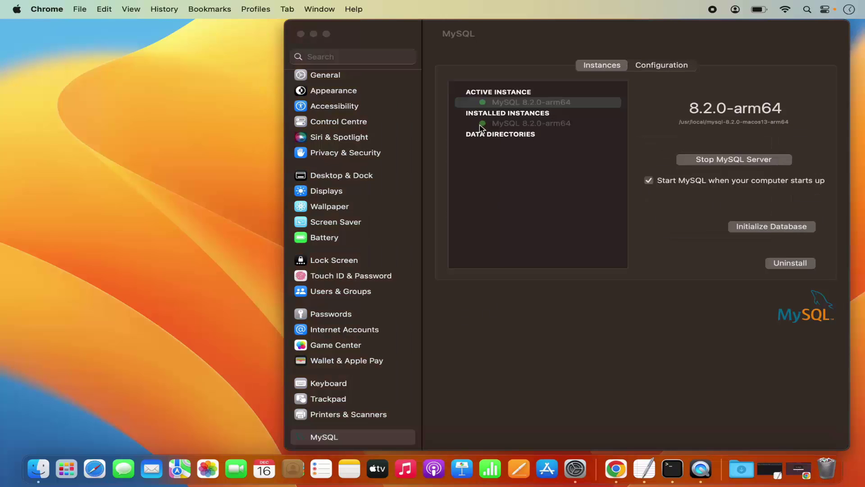
{"action": "left_click", "coordinate": [313, 34]}
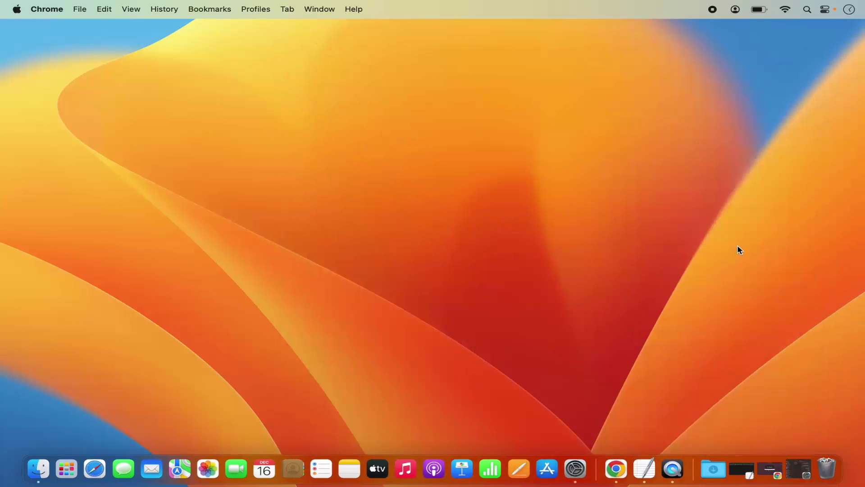
Switch to a maximized Terminal window and try to log in to MySQL with mysql -u root -p.
{"action": "left_click", "coordinate": [808, 10]}
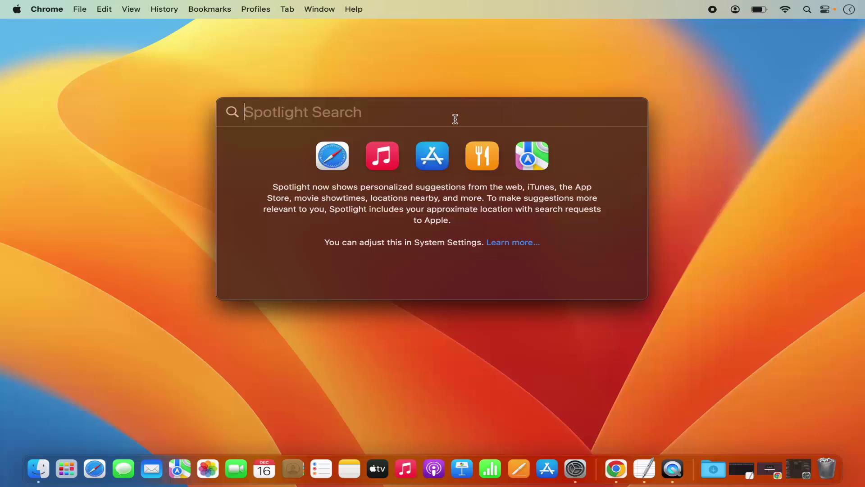
{"action": "type", "text": "termi"}
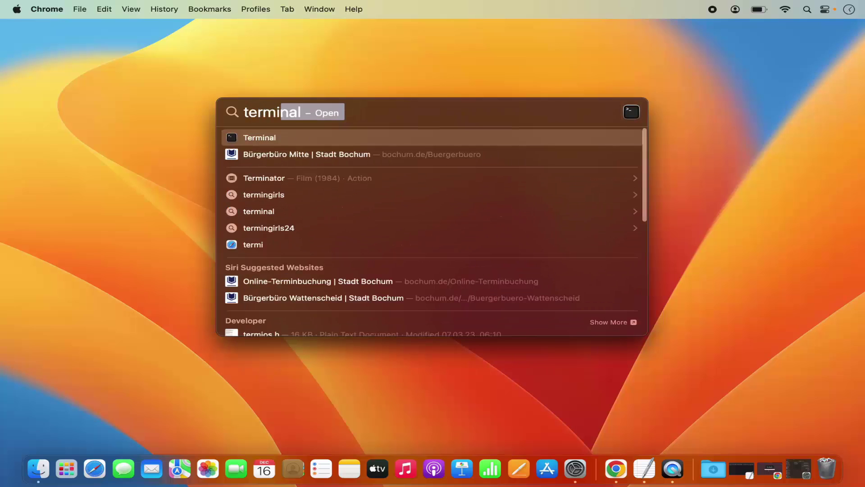
{"action": "left_click", "coordinate": [373, 138]}
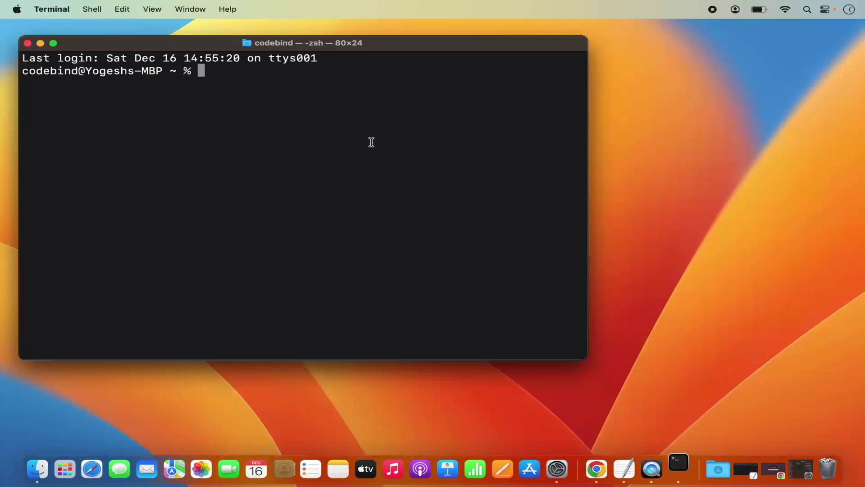
{"action": "double_click", "coordinate": [359, 42]}
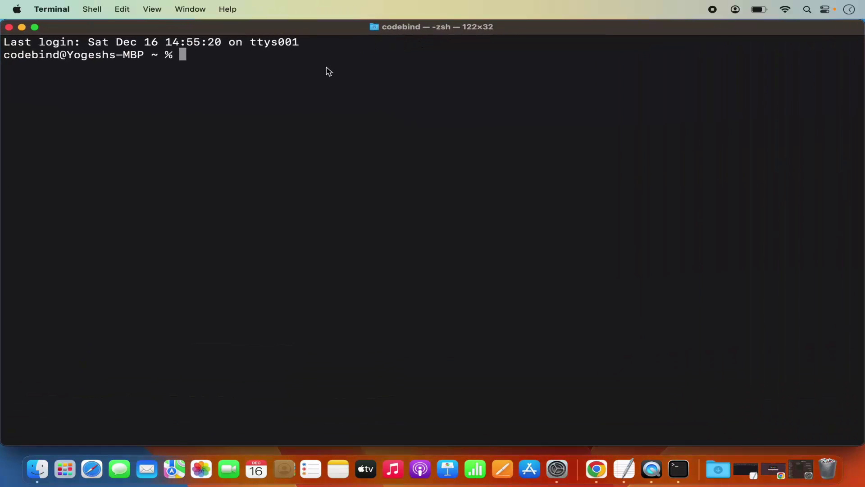
{"action": "type", "text": "mysql -u root -p"}
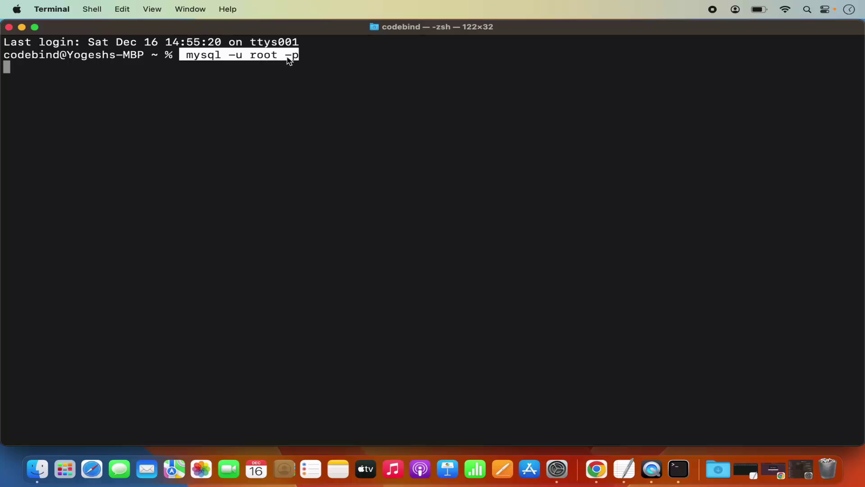
{"action": "key", "text": "Return"}
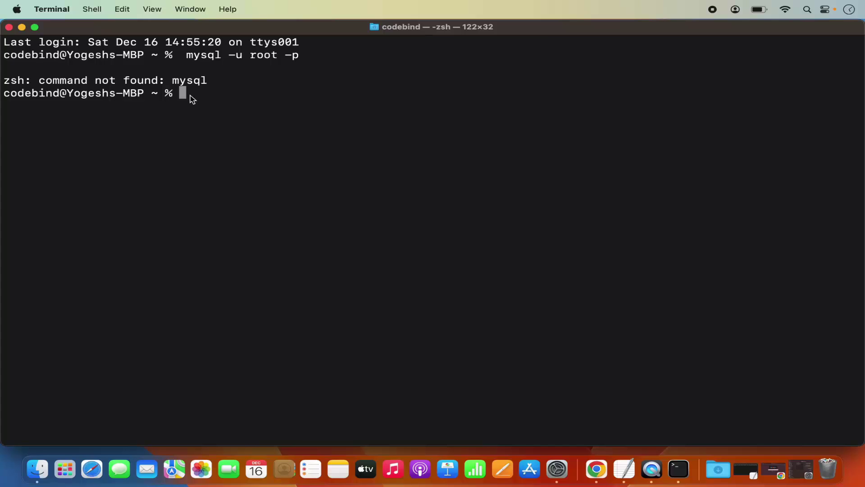
List all home folder contents with ls -al to look for .zshrc, and clear the terminal.
{"action": "type", "text": "ls -al"}
{"action": "key", "text": "Return"}
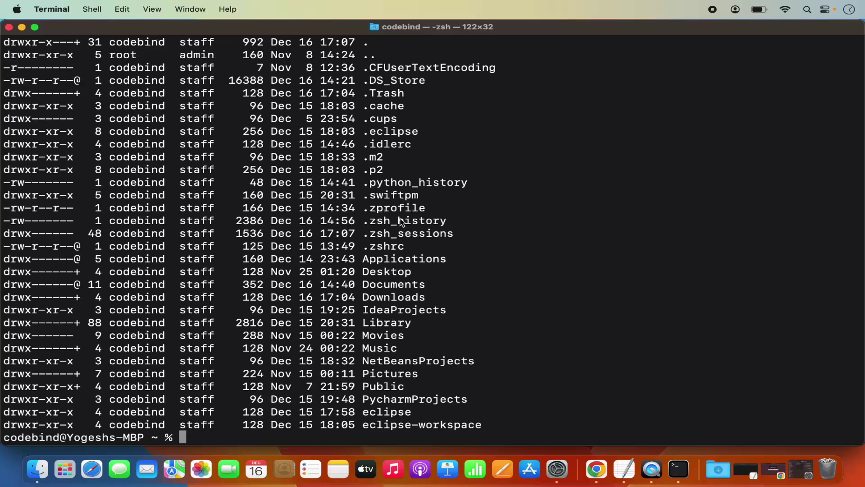
{"action": "double_click", "coordinate": [382, 249]}
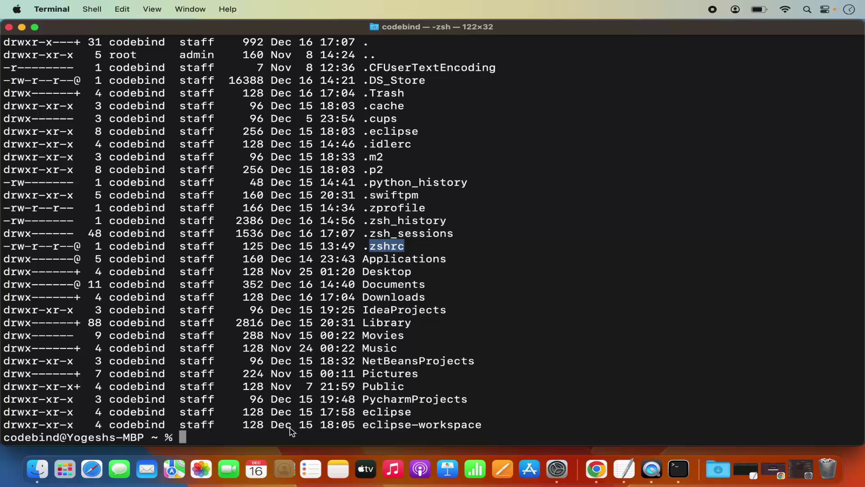
{"action": "type", "text": "clear"}
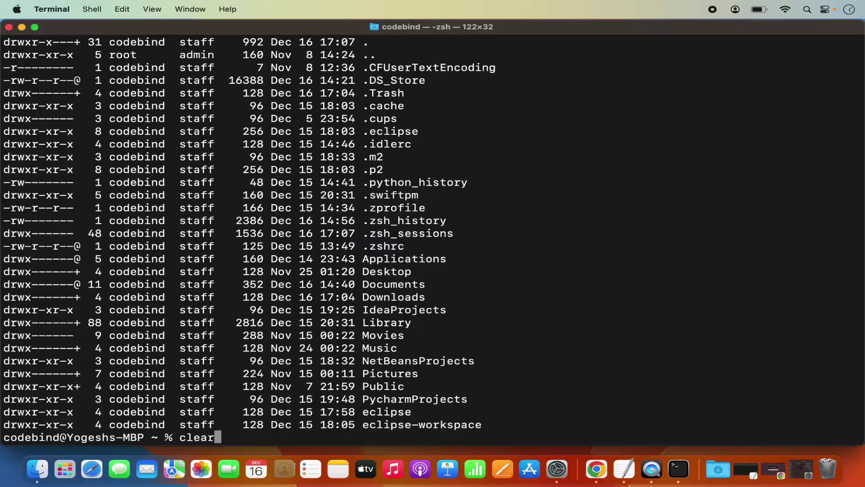
{"action": "key", "text": "Return"}
Open the home folder's .zshrc file in TextEdit with the command open .zshrc.
{"action": "type", "text": "t"}
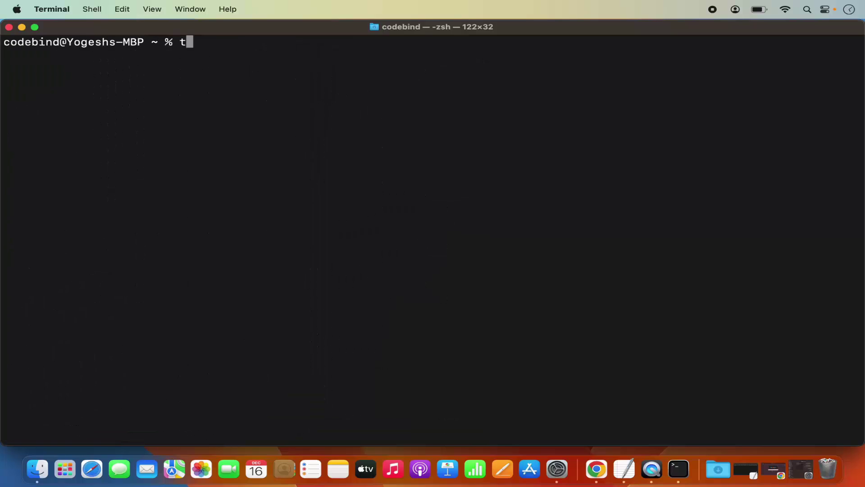
{"action": "type", "text": "ouch .zshrc"}
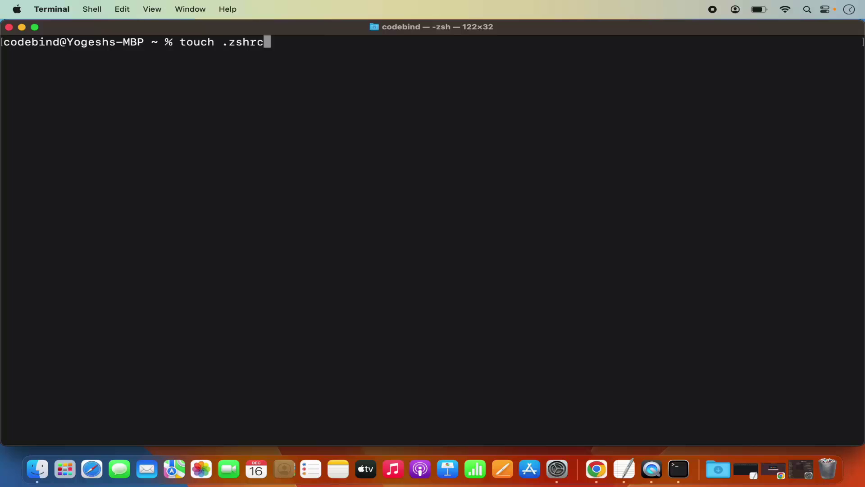
{"action": "key", "text": "Left"}
{"action": "key", "text": "Left"}
{"action": "key", "text": "Left"}
{"action": "key", "text": "Left"}
{"action": "key", "text": "Left"}
{"action": "key", "text": "Left"}
{"action": "key", "text": "BackSpace"}
{"action": "key", "text": "BackSpace"}
{"action": "key", "text": "BackSpace"}
{"action": "key", "text": "BackSpace"}
{"action": "key", "text": "BackSpace"}
{"action": "key", "text": "BackSpace"}
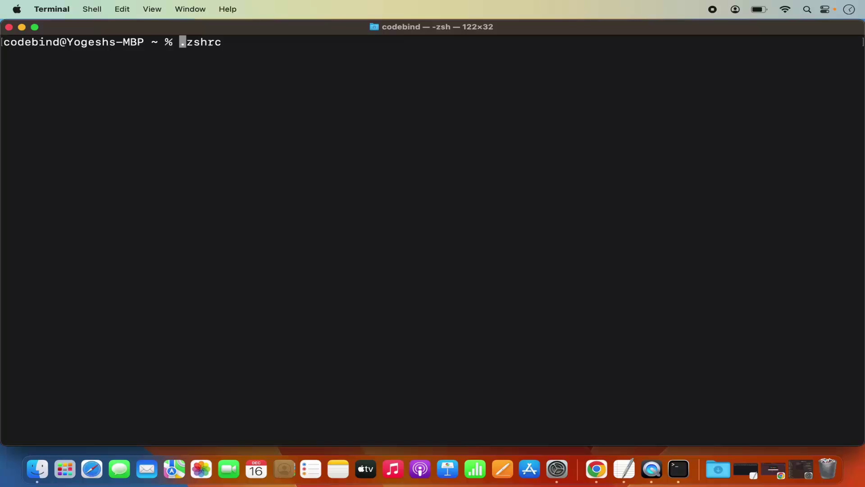
{"action": "type", "text": "nano"}
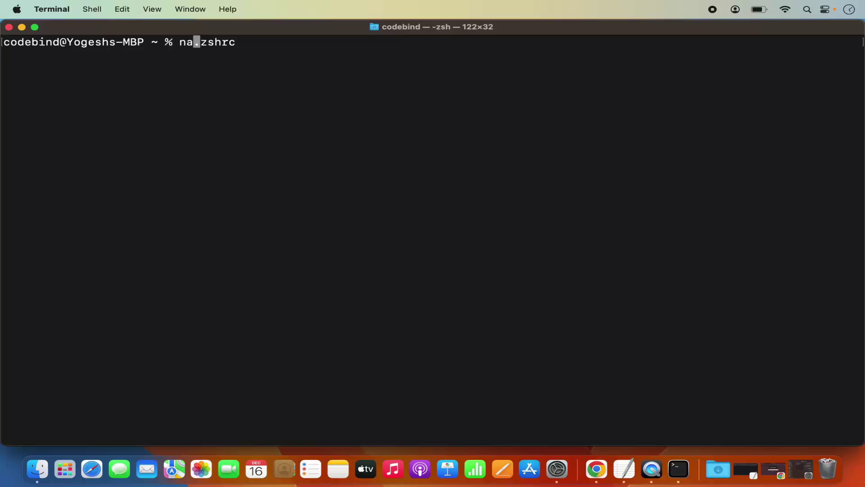
{"action": "key", "text": "BackSpace"}
{"action": "key", "text": "BackSpace"}
{"action": "key", "text": "BackSpace"}
{"action": "key", "text": "BackSpace"}
{"action": "key", "text": "BackSpace"}
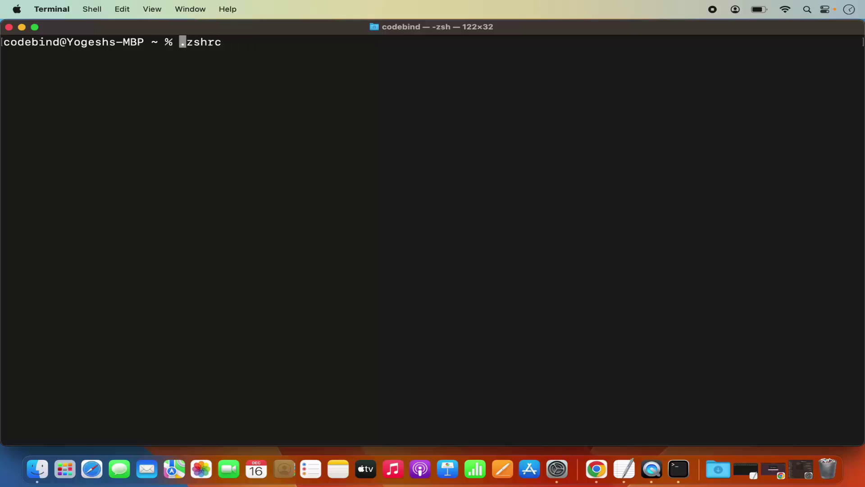
{"action": "type", "text": "open"}
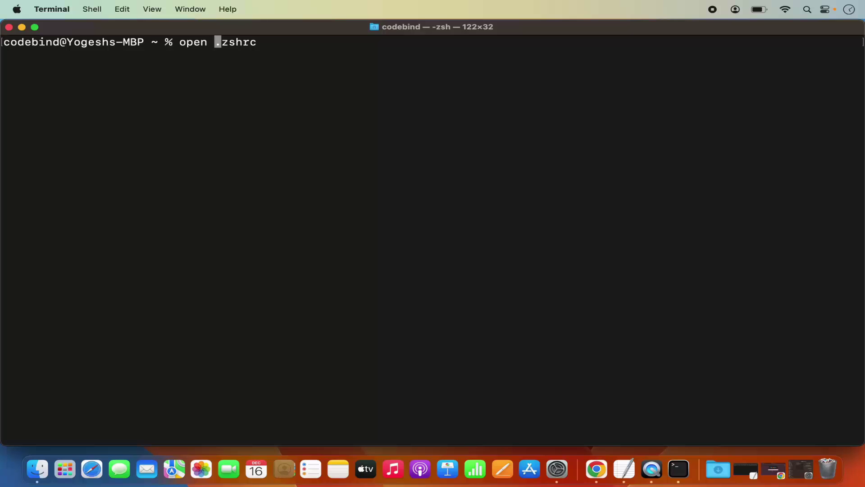
{"action": "key", "text": "Return"}
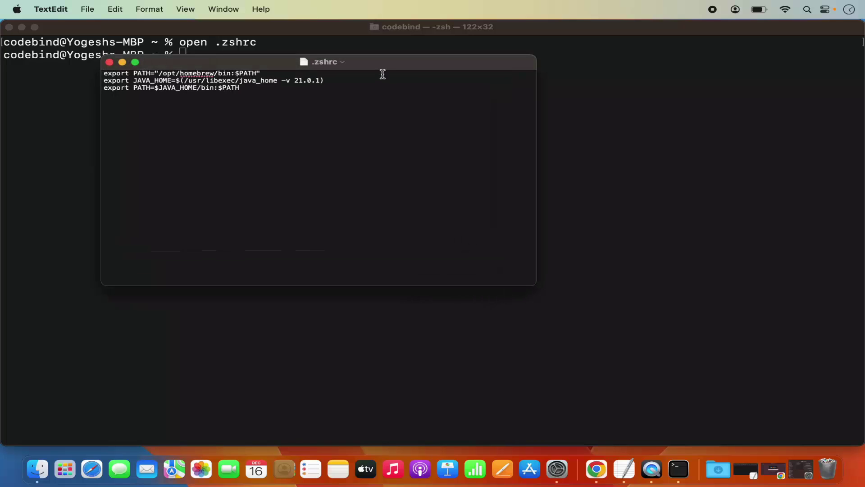
Maximize the .zshrc window and enlarge all of its text for readability.
{"action": "double_click", "coordinate": [386, 66]}
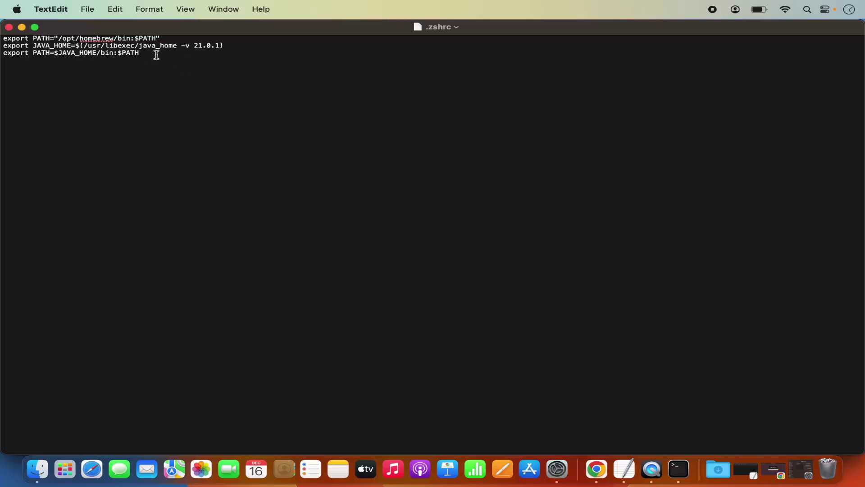
{"action": "key", "text": "super+a"}
{"action": "key", "text": "super+plus"}
{"action": "key", "text": "super+plus"}
{"action": "key", "text": "super+plus"}
{"action": "key", "text": "super+plus"}
{"action": "key", "text": "super+plus"}
{"action": "key", "text": "super+plus"}
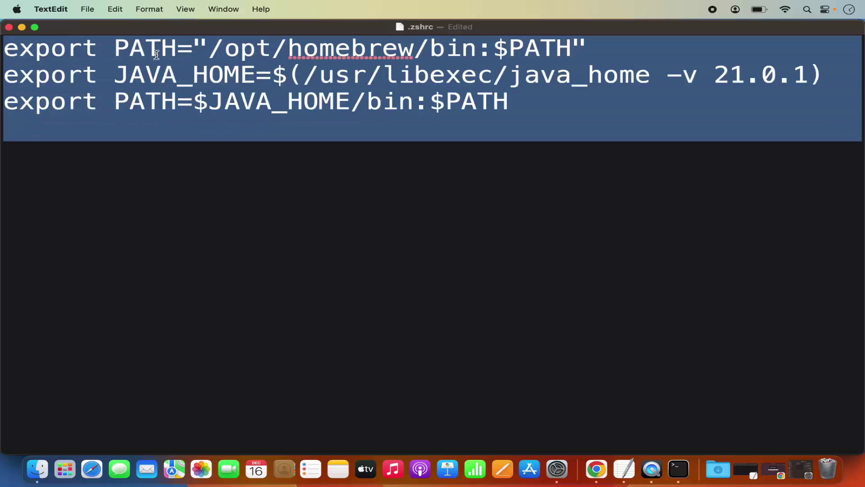
Copy export PATH=${PATH}:/usr/local/mysql/bin/ from the untitled document and paste it as the last line of .zshrc.
{"action": "left_click", "coordinate": [179, 128]}
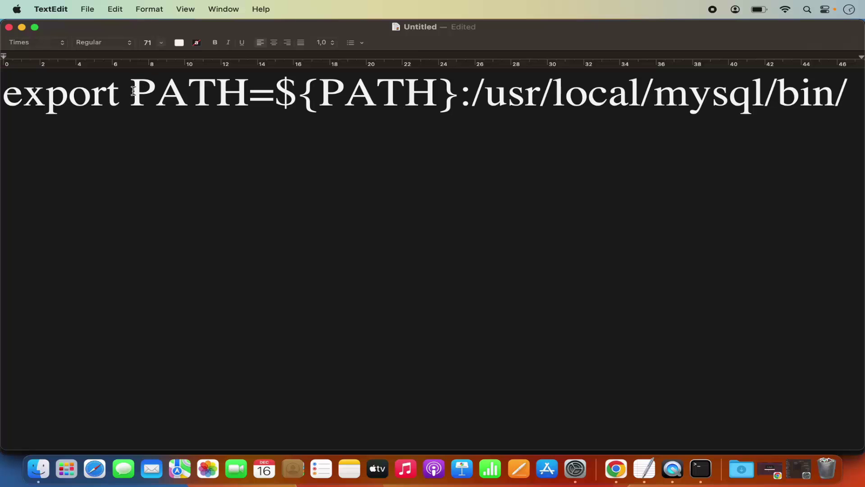
{"action": "triple_click", "coordinate": [183, 102]}
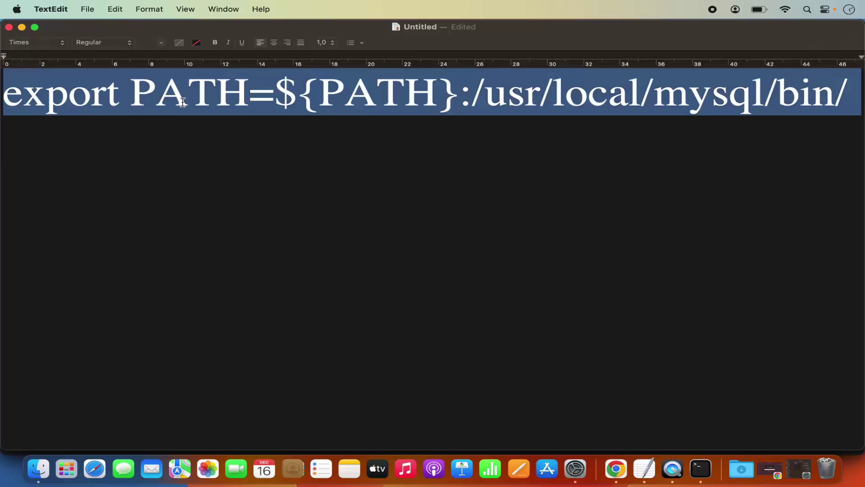
{"action": "key", "text": "super+c"}
{"action": "left_click", "coordinate": [21, 27]}
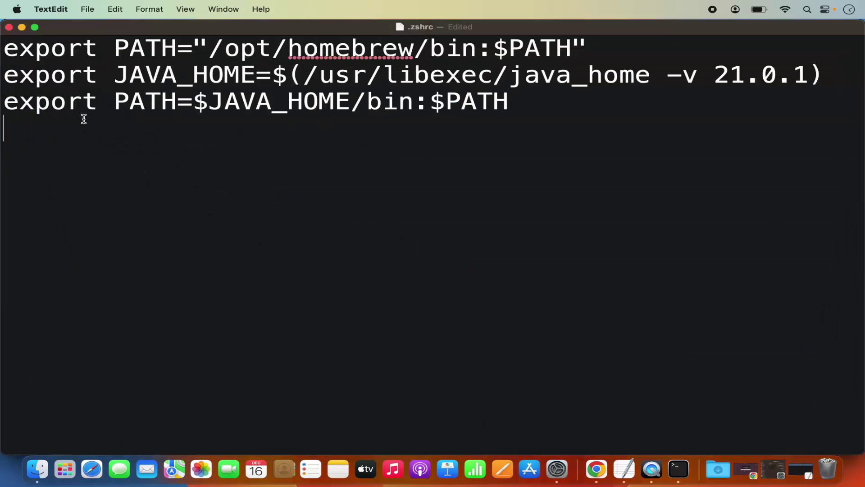
{"action": "key", "text": "super+v"}
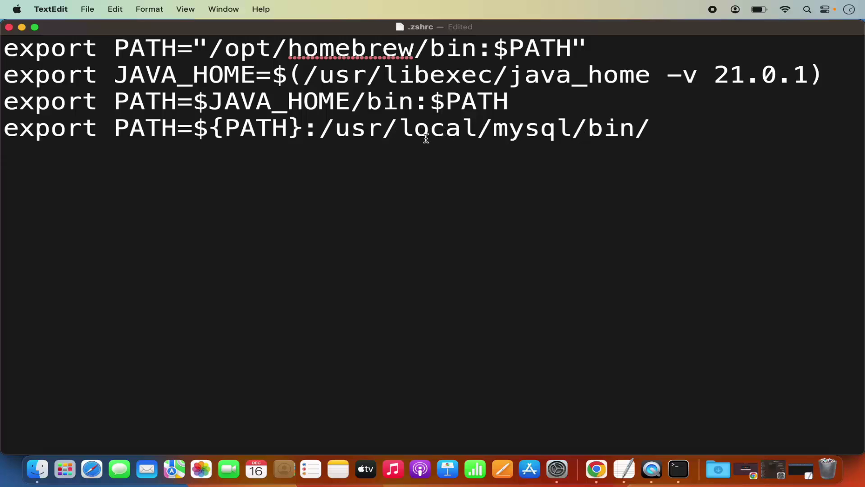
Find the /usr folder with Spotlight, show it in Finder as columns, and open local and its mysql folder.
{"action": "left_click_drag", "start_coordinate": [320, 128], "coordinate": [645, 138]}
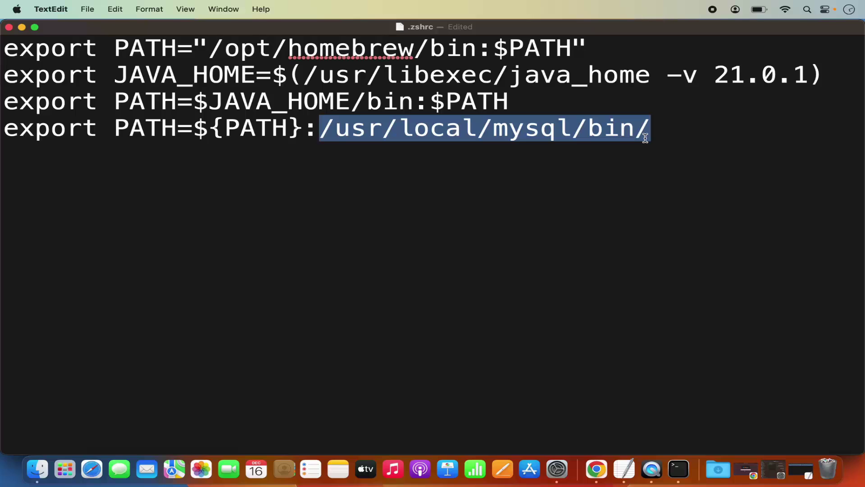
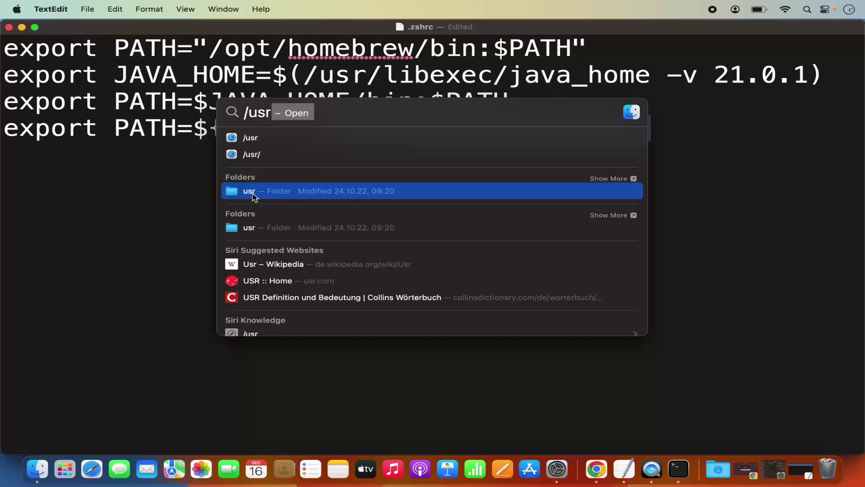
{"action": "left_click", "coordinate": [253, 193]}
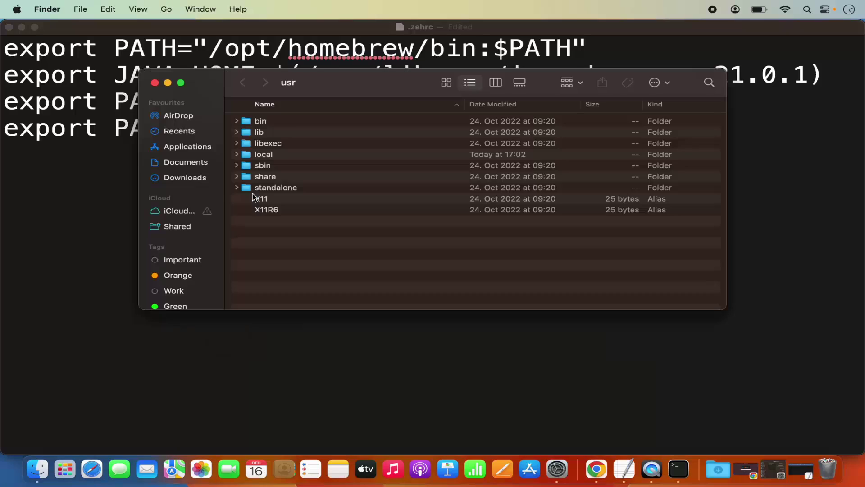
{"action": "left_click", "coordinate": [496, 83]}
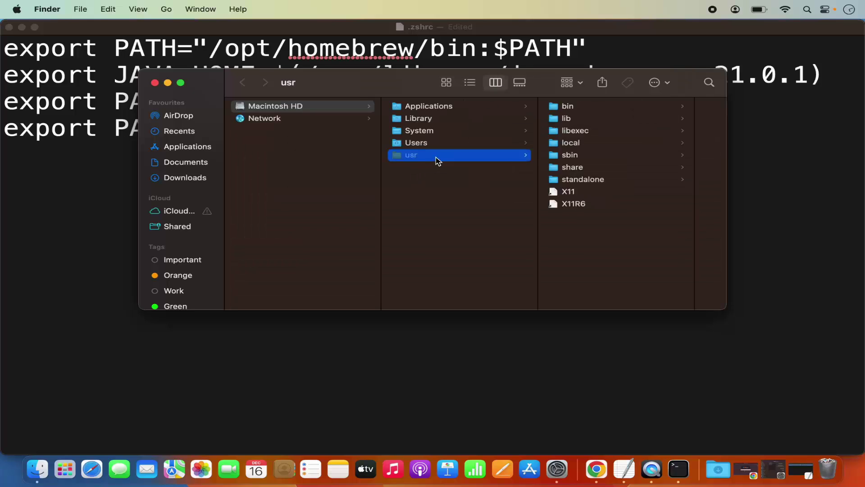
{"action": "left_click", "coordinate": [579, 143]}
{"action": "left_click", "coordinate": [589, 118]}
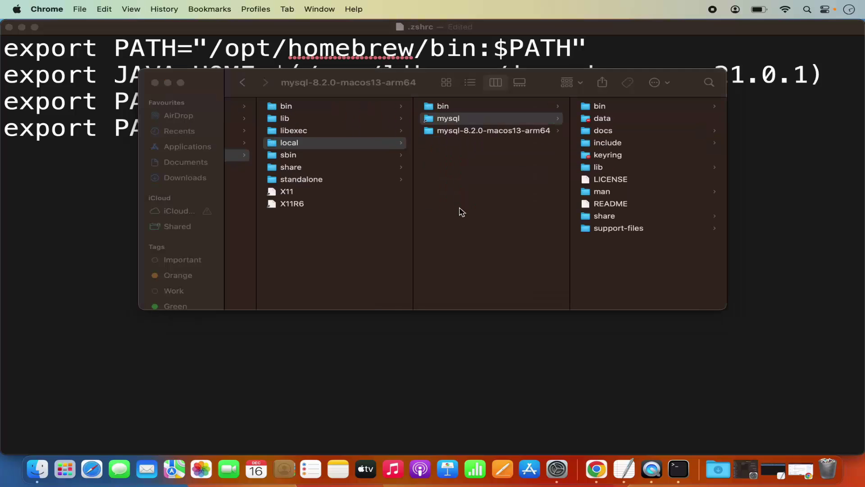
Browse to the bin folder inside /usr/local/mysql-8.2.0-macos13-arm64 in Finder.
{"action": "left_click", "coordinate": [450, 130]}
{"action": "key", "text": "Right"}
{"action": "left_click", "coordinate": [333, 131]}
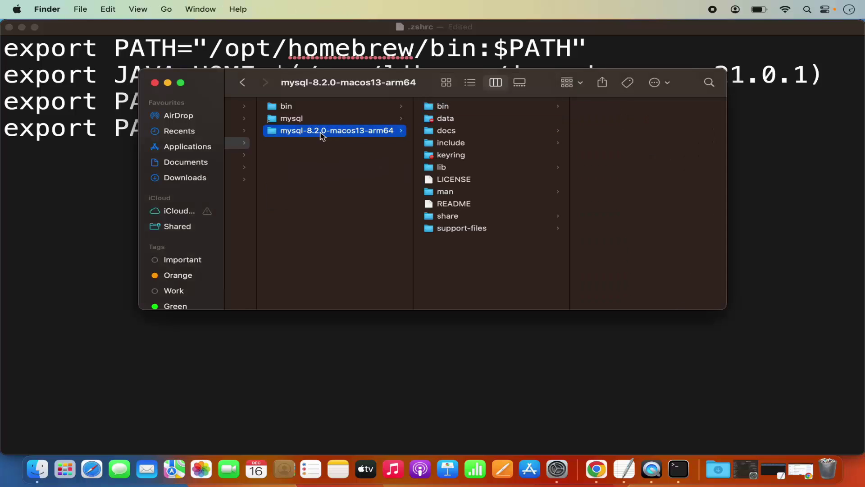
{"action": "key", "text": "Return"}
{"action": "left_click", "coordinate": [368, 149]}
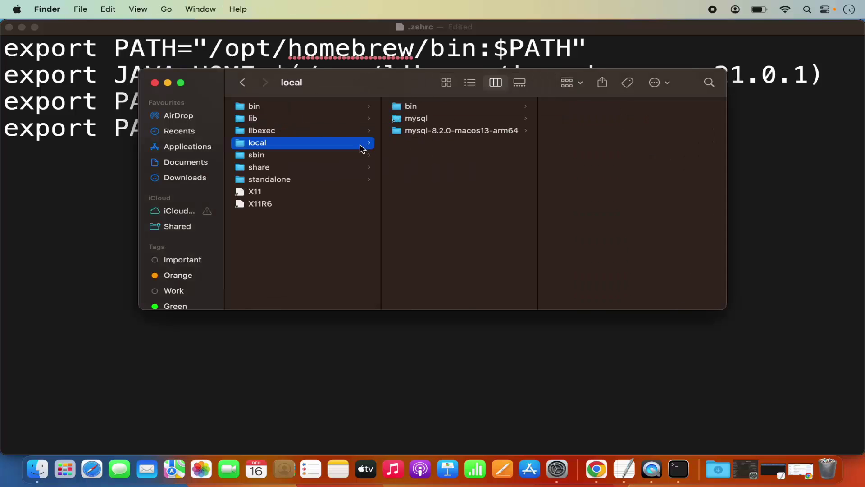
{"action": "left_click", "coordinate": [415, 132]}
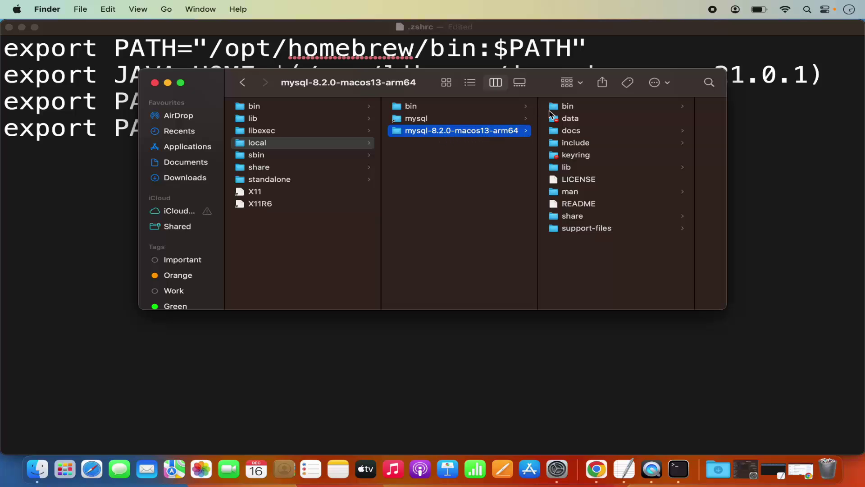
{"action": "left_click", "coordinate": [568, 108]}
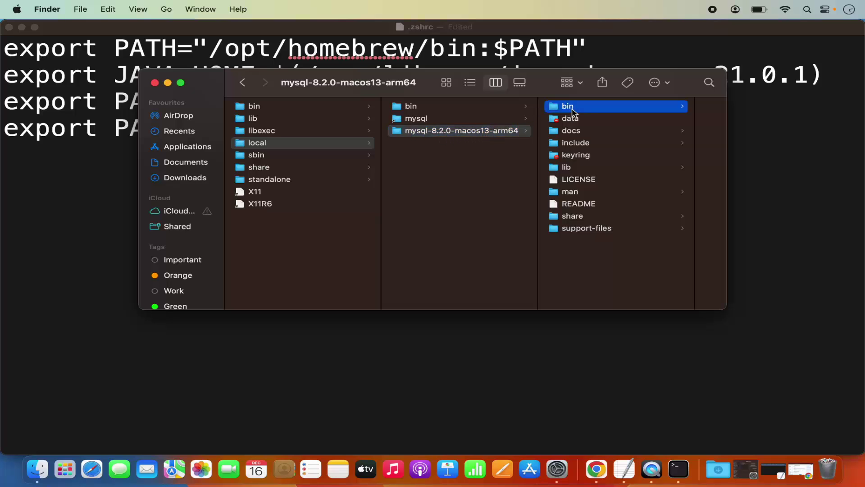
Show Finder's path bar and copy the MySQL bin folder's pathname from it.
{"action": "right_click", "coordinate": [452, 110]}
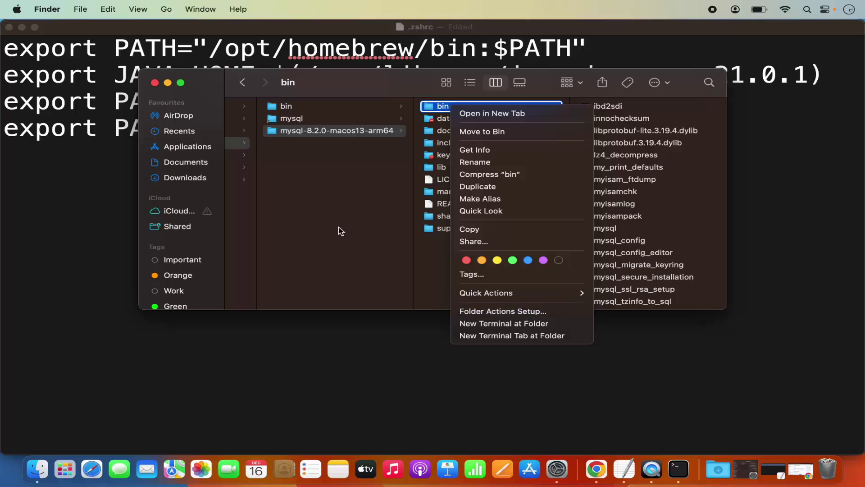
{"action": "left_click", "coordinate": [359, 236]}
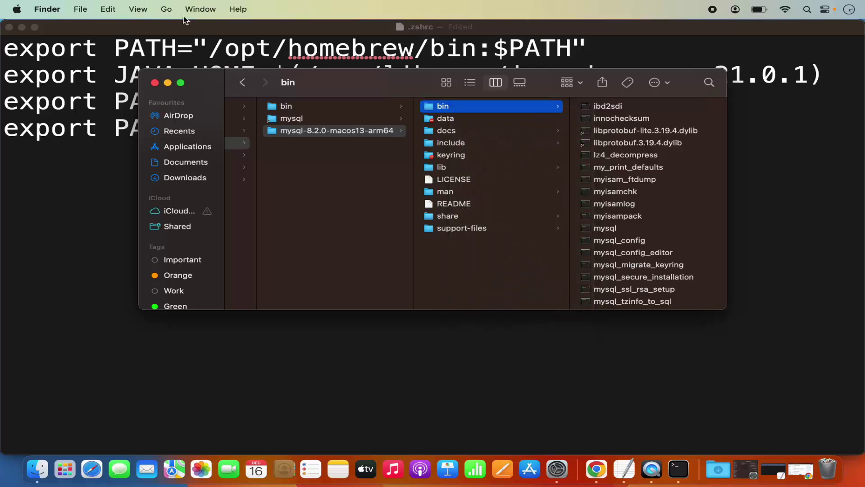
{"action": "left_click", "coordinate": [141, 10]}
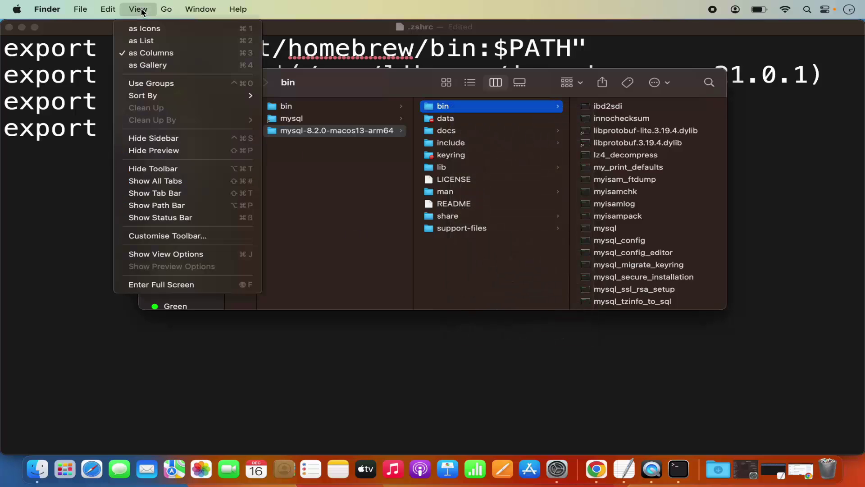
{"action": "left_click", "coordinate": [162, 209]}
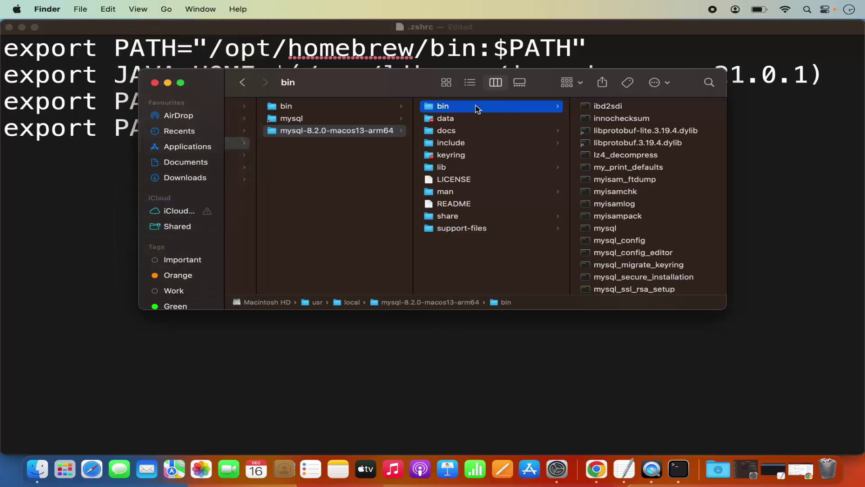
{"action": "right_click", "coordinate": [506, 303]}
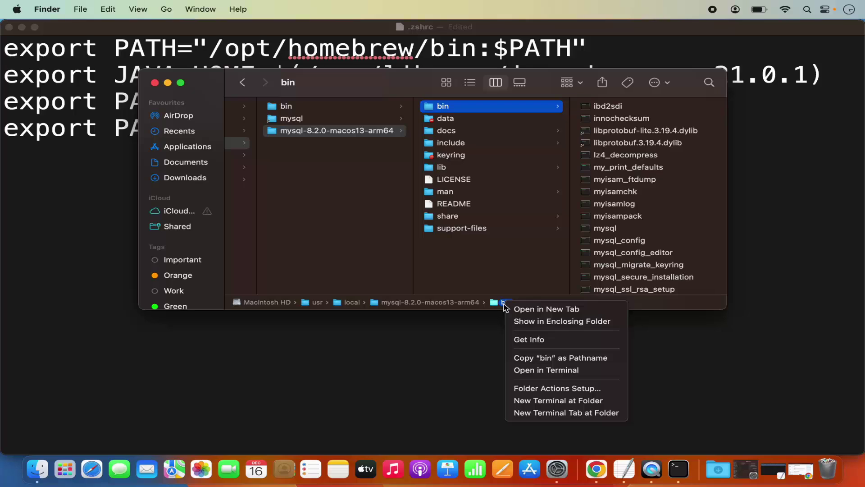
{"action": "left_click", "coordinate": [535, 358]}
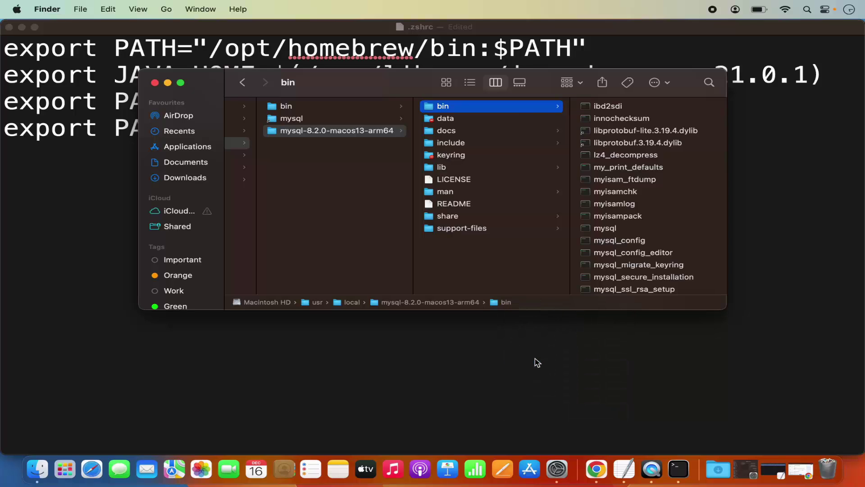
In .zshrc, replace /usr/local/mysql/bin/ on the last line with the copied path /usr/local/mysql-8.2.0-macos13-arm64/bin.
{"action": "left_click", "coordinate": [534, 358]}
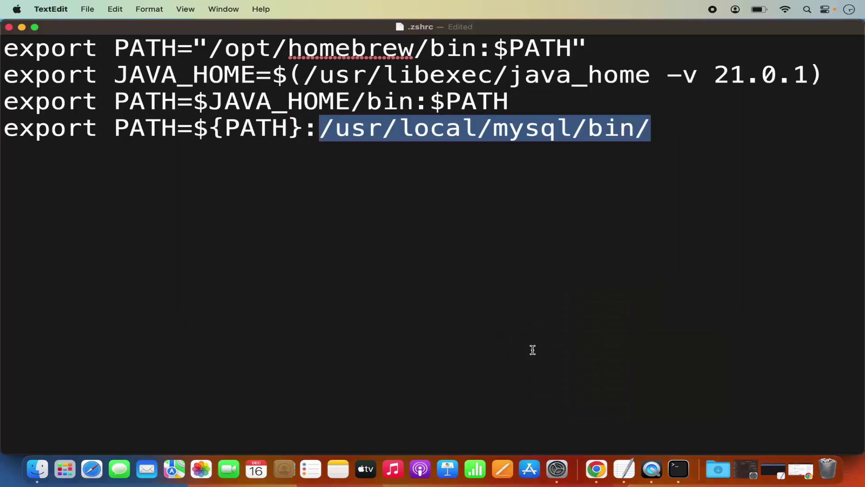
{"action": "left_click", "coordinate": [333, 128]}
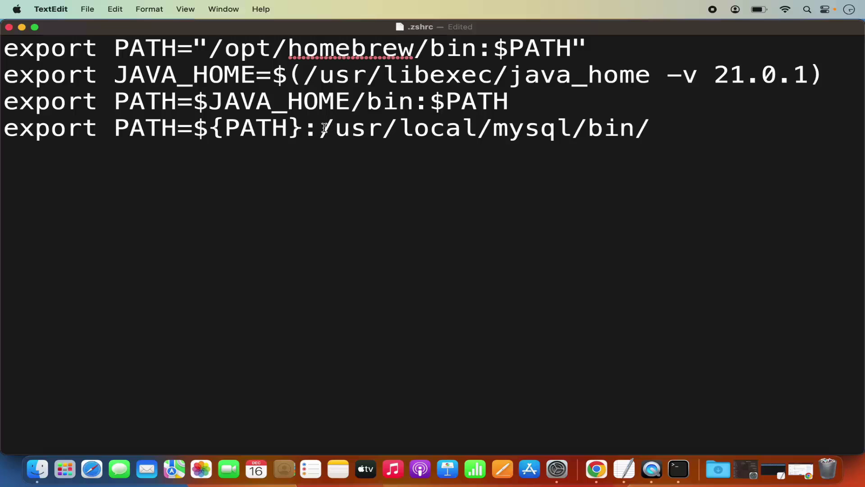
{"action": "left_click_drag", "start_coordinate": [320, 128], "coordinate": [645, 132]}
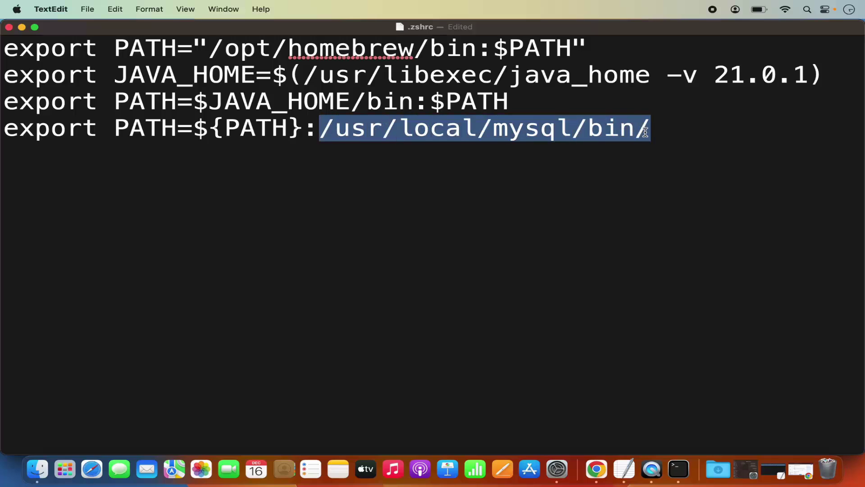
{"action": "key", "text": "super+v"}
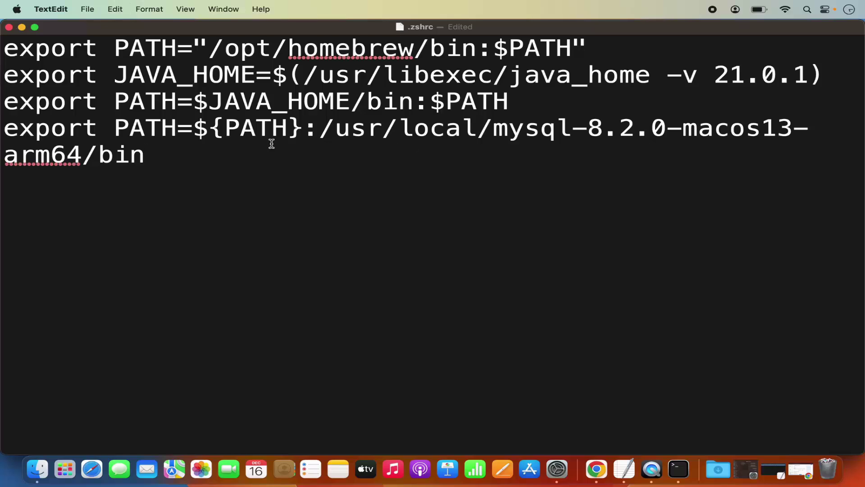
Save the edited .zshrc file and close its window.
{"action": "left_click", "coordinate": [88, 10]}
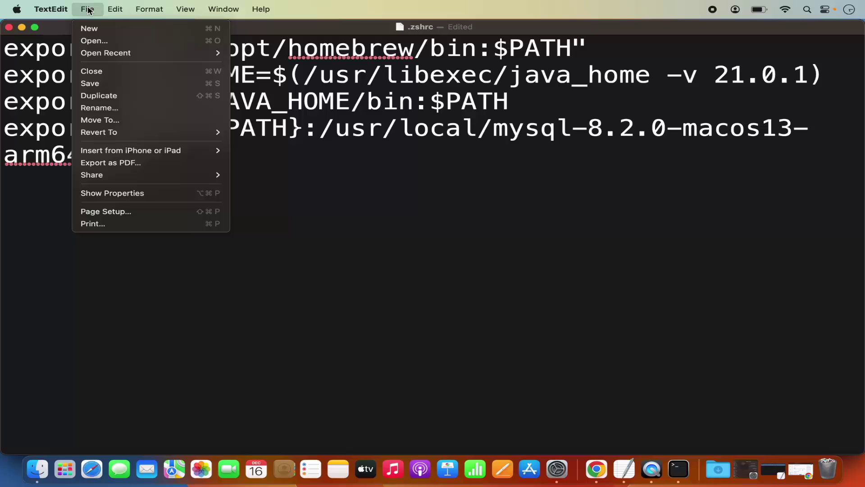
{"action": "left_click", "coordinate": [97, 83]}
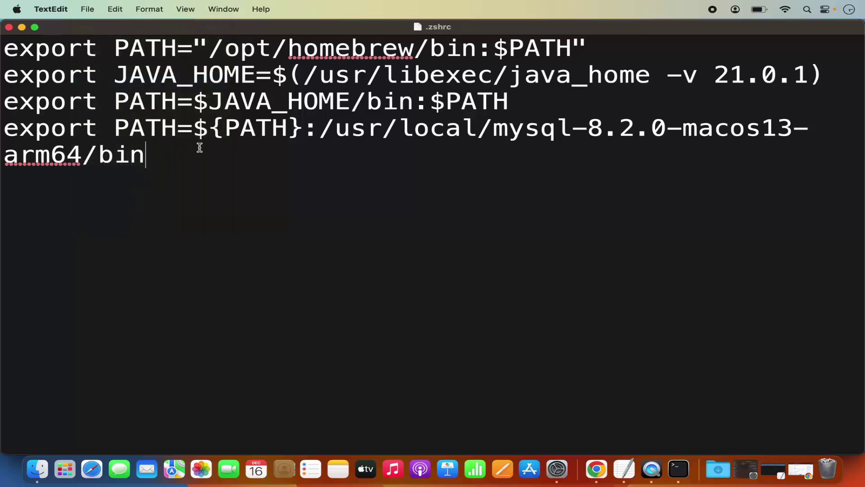
{"action": "left_click", "coordinate": [9, 27]}
Reload the shell configuration in Terminal by running source .zshrc.
{"action": "left_click", "coordinate": [107, 91]}
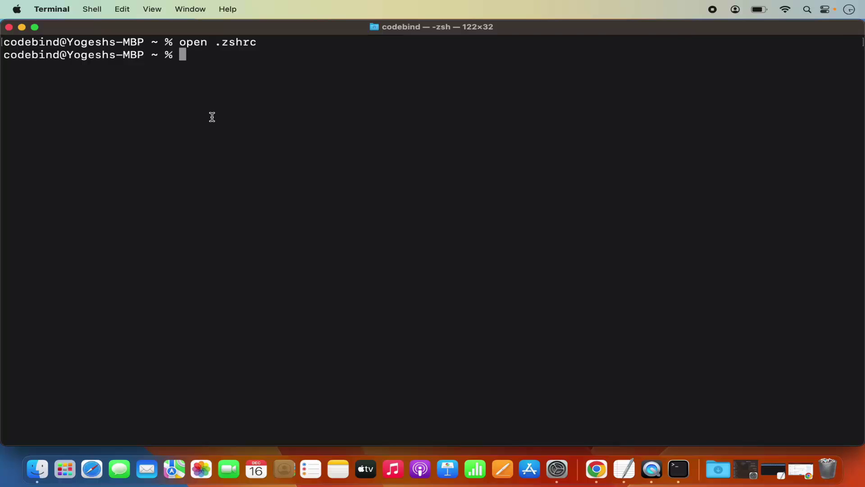
{"action": "type", "text": "source"}
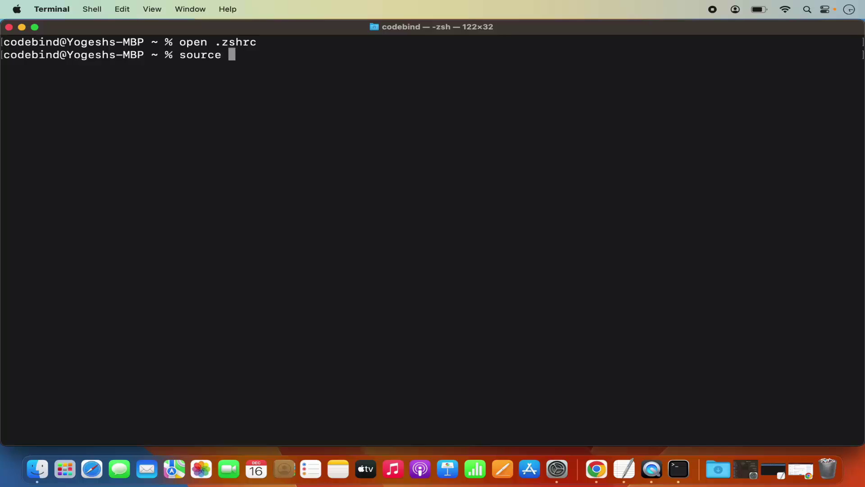
{"action": "type", "text": " .zsh"}
{"action": "key", "text": "Tab"}
{"action": "type", "text": "rc"}
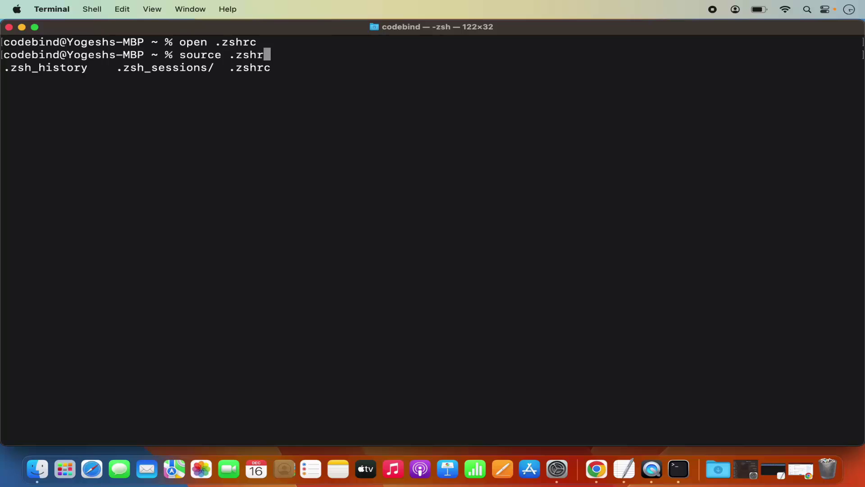
{"action": "key", "text": "Return"}
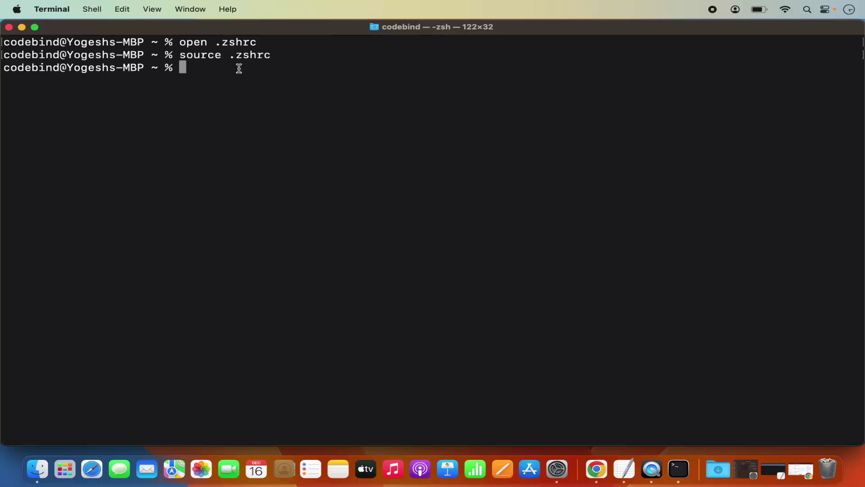
Log in to MySQL with mysql -u root -p and enter the root password.
{"action": "key", "text": "Up"}
{"action": "key", "text": "Up"}
{"action": "key", "text": "Up"}
{"action": "key", "text": "Up"}
{"action": "key", "text": "Up"}
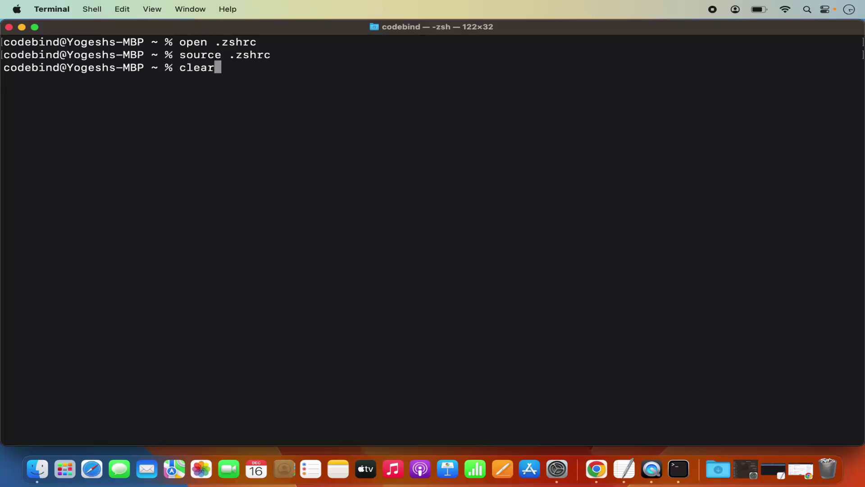
{"action": "key", "text": "Return"}
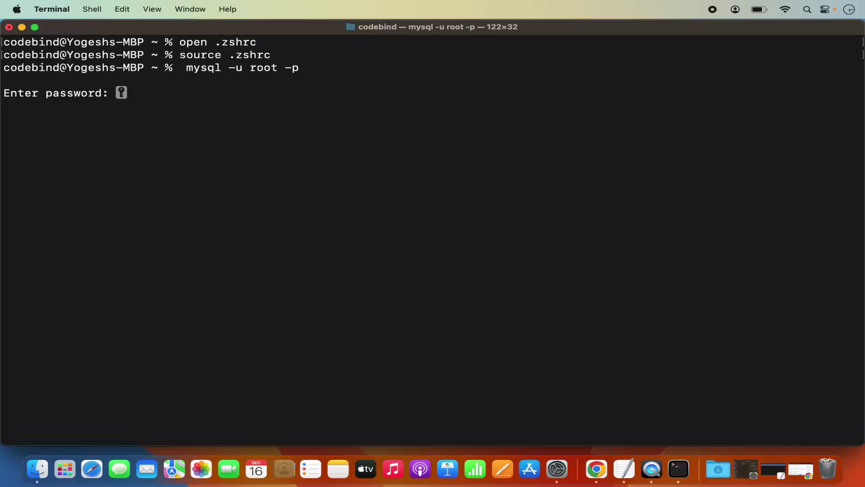
{"action": "key", "text": "Return"}
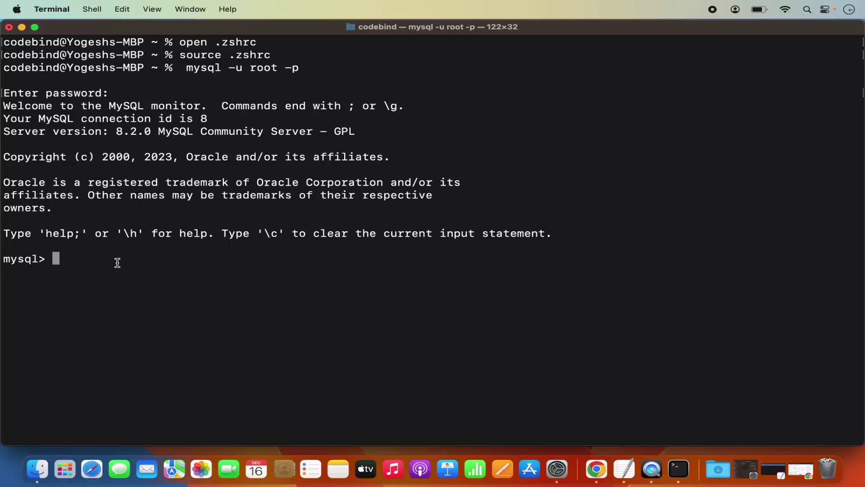
List the server's databases, correcting the mistyped show database; query to show databases;.
{"action": "type", "text": "show datab"}
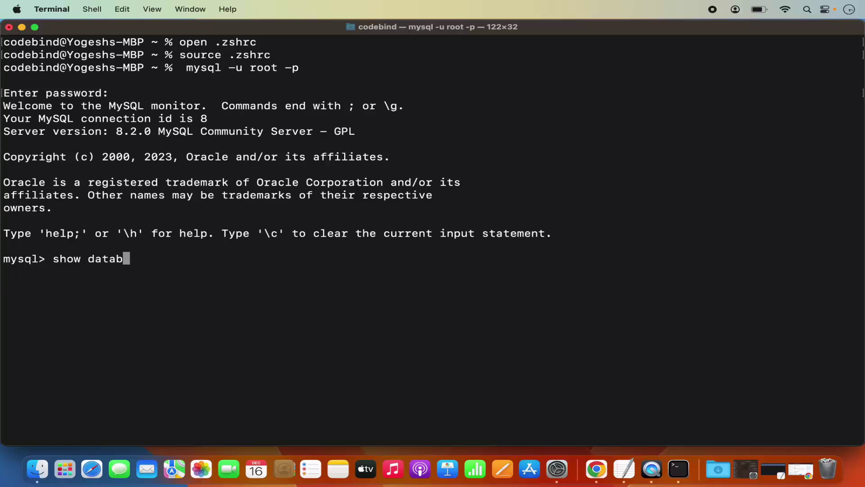
{"action": "type", "text": "ase;"}
{"action": "key", "text": "Return"}
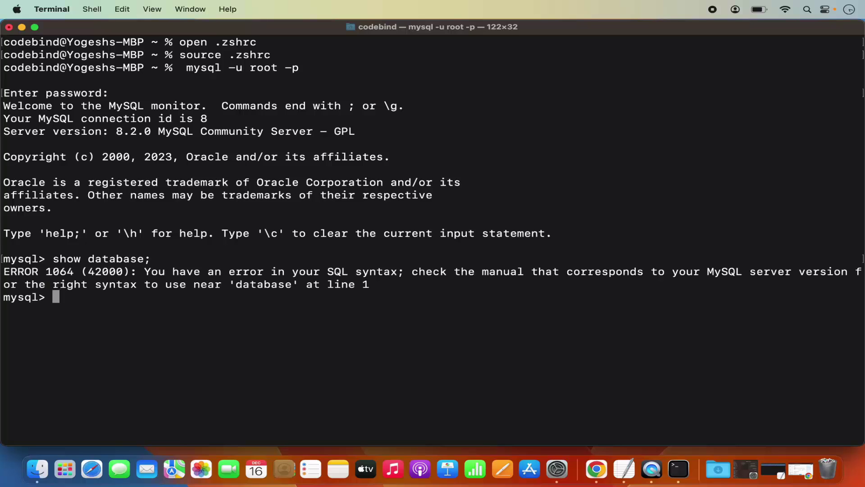
{"action": "key", "text": "Up"}
{"action": "key", "text": "Left"}
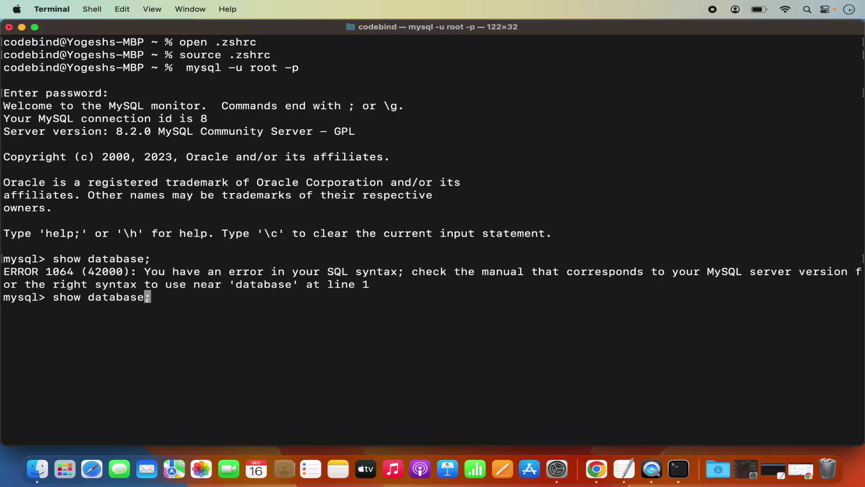
{"action": "type", "text": "s"}
{"action": "key", "text": "Return"}
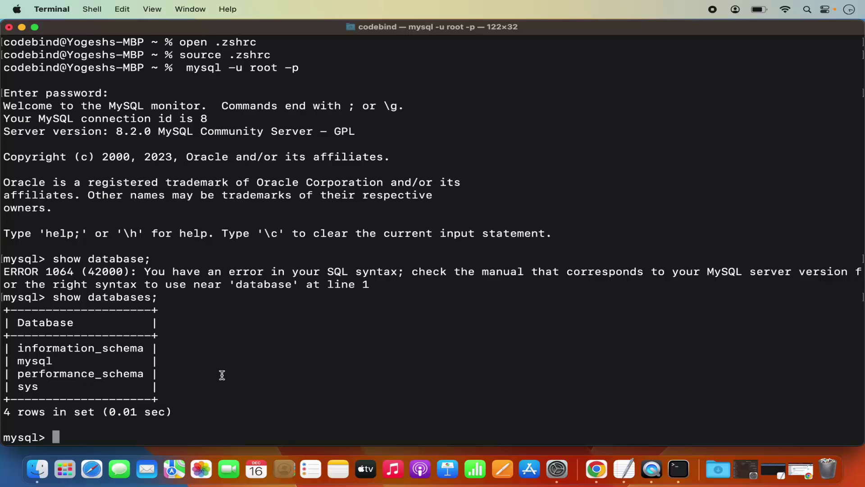
Create a new database named demo with create database demo;.
{"action": "type", "text": "create databas"}
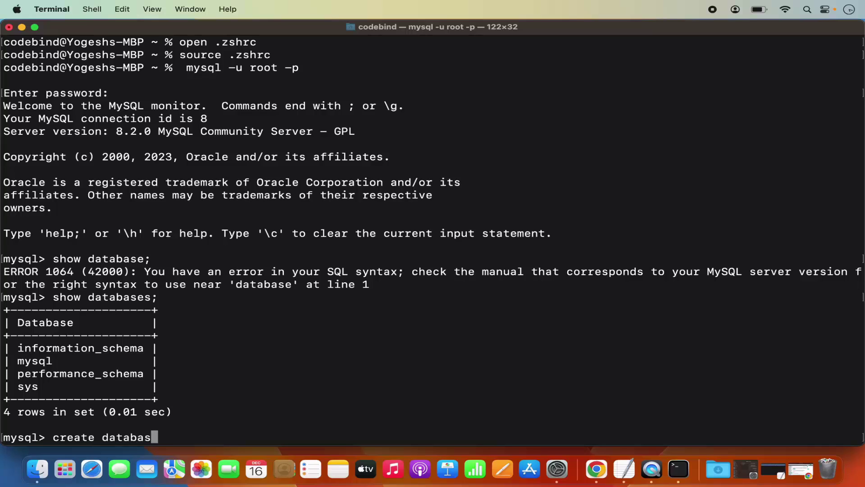
{"action": "type", "text": "e demo;"}
{"action": "key", "text": "Return"}
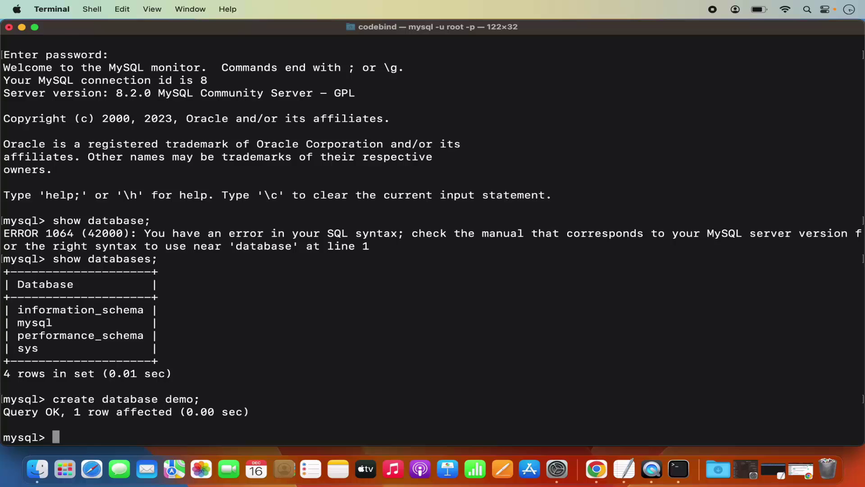
Run show databases; again and check the list for the demo database.
{"action": "key", "text": "Up"}
{"action": "key", "text": "Up"}
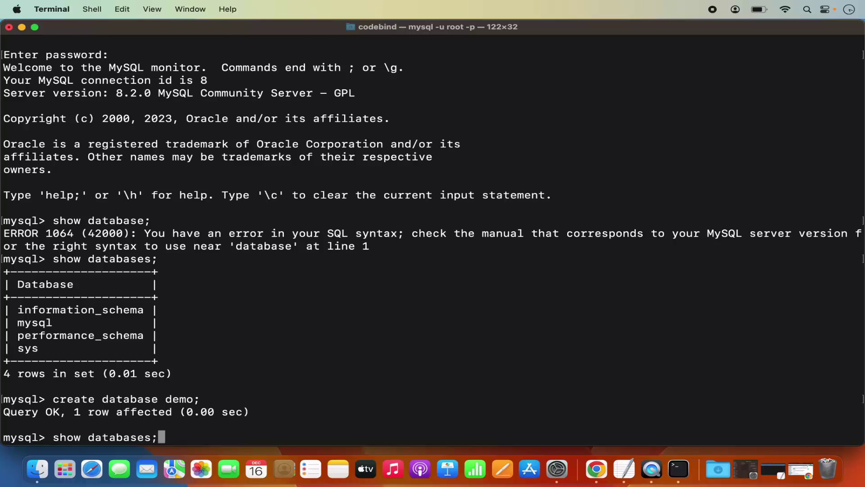
{"action": "key", "text": "Return"}
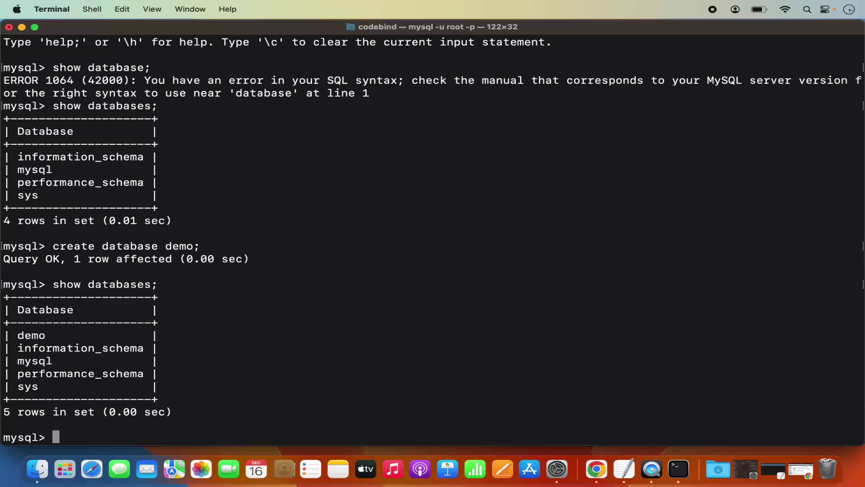
{"action": "triple_click", "coordinate": [35, 338]}
{"action": "left_click", "coordinate": [34, 337]}
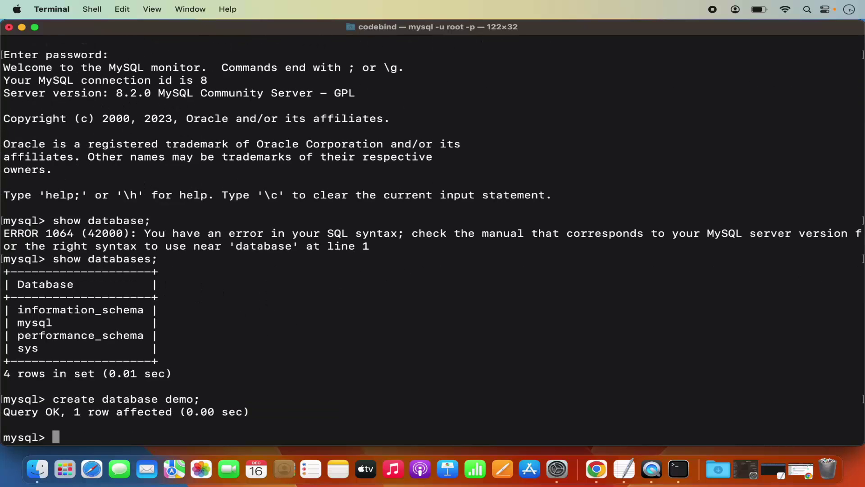
{"action": "key", "text": "Up"}
{"action": "key", "text": "Up"}
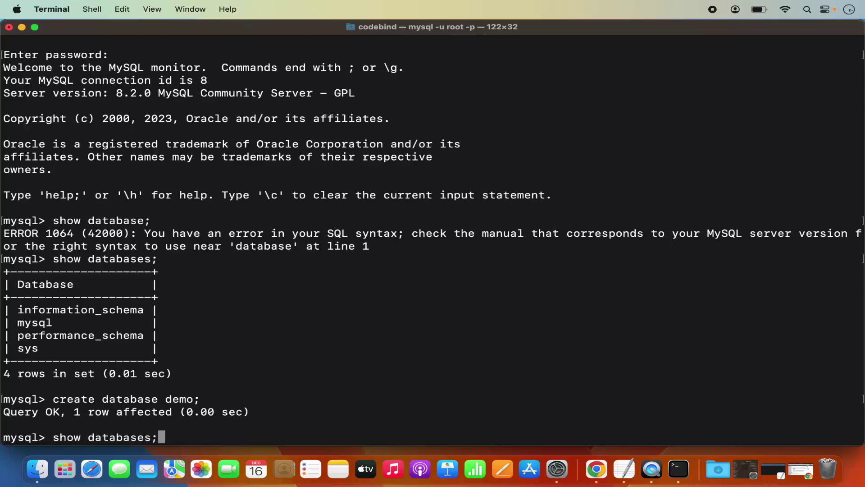
{"action": "key", "text": "Return"}
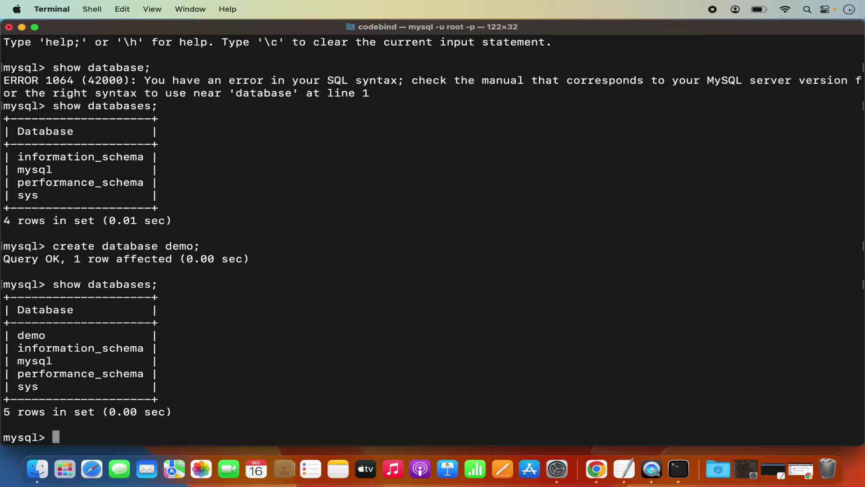
{"action": "triple_click", "coordinate": [34, 337]}
{"action": "left_click", "coordinate": [35, 338]}
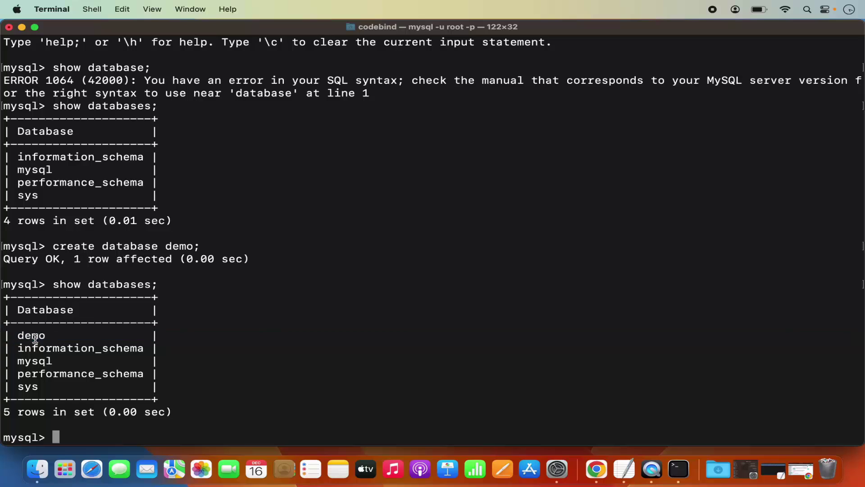